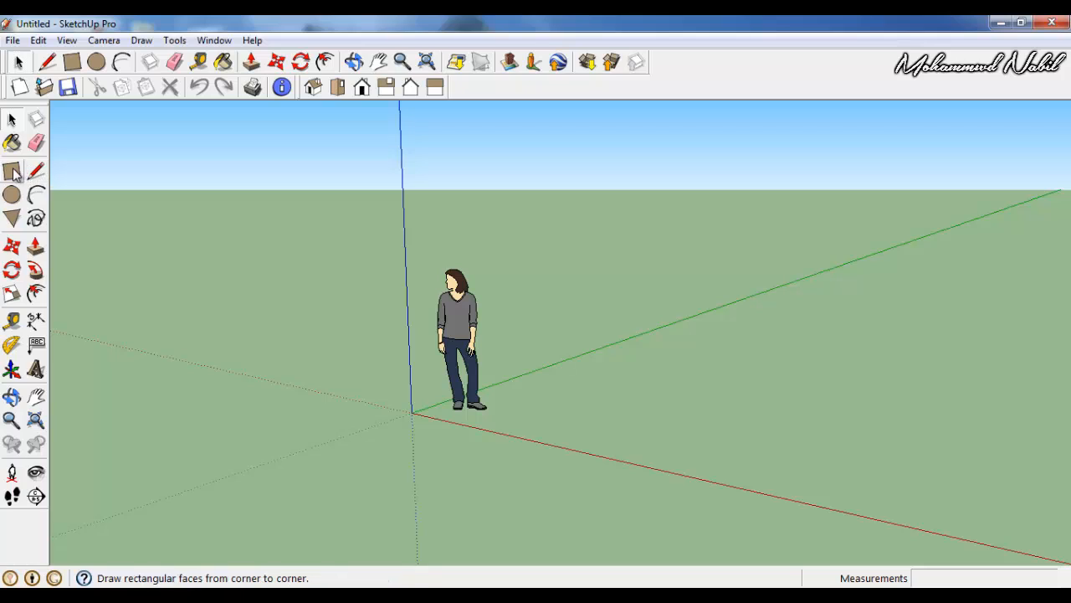
Step: Review the list of available toolbars and close it without changing any of them
{"action": "left_click", "coordinate": [76, 42]}
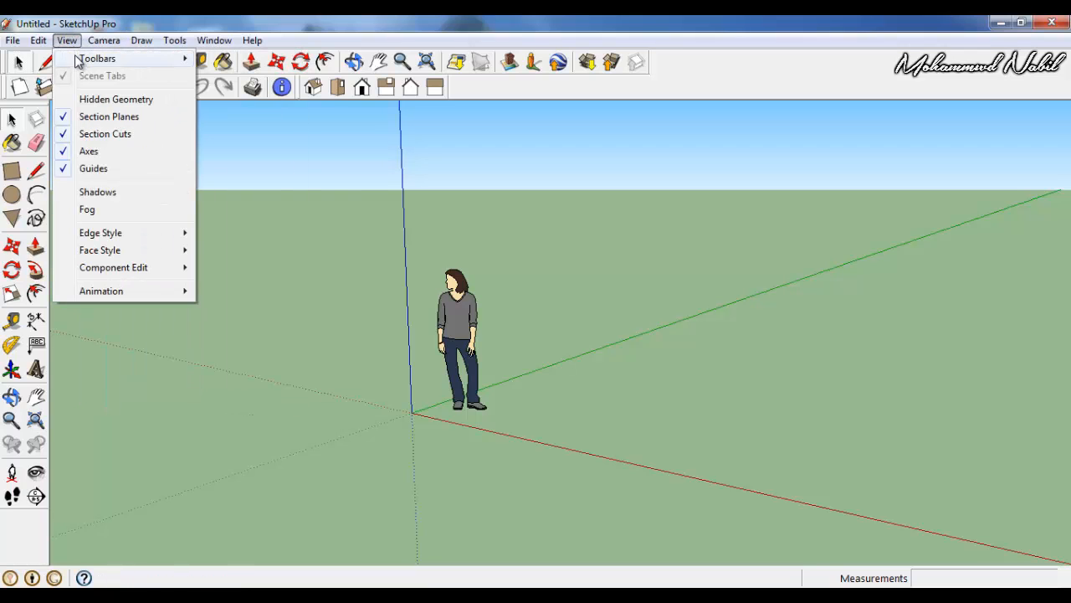
{"action": "mouse_move", "coordinate": [91, 60]}
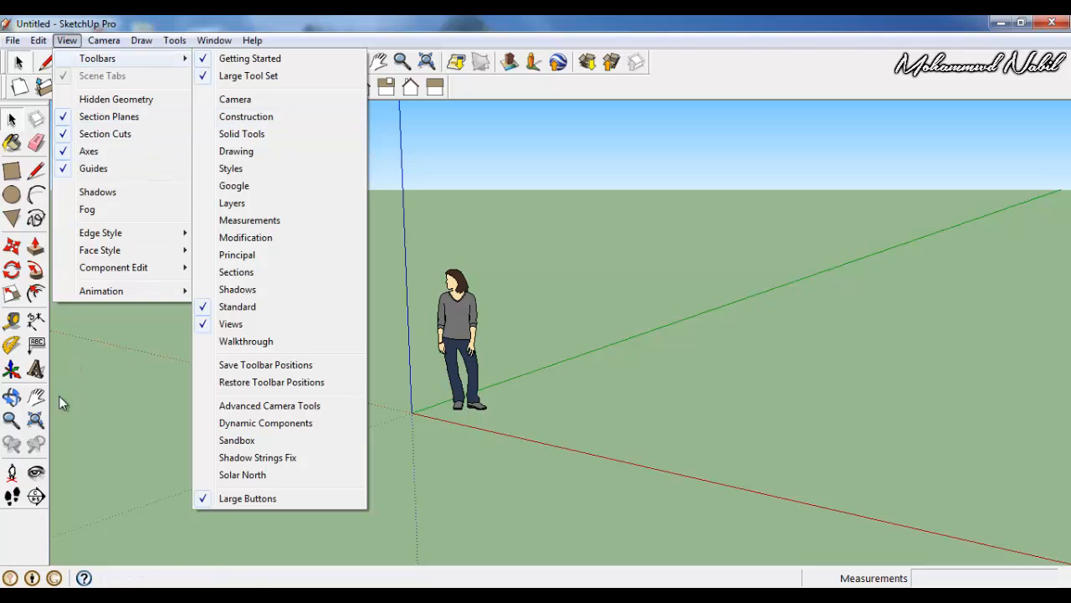
{"action": "left_click", "coordinate": [85, 394]}
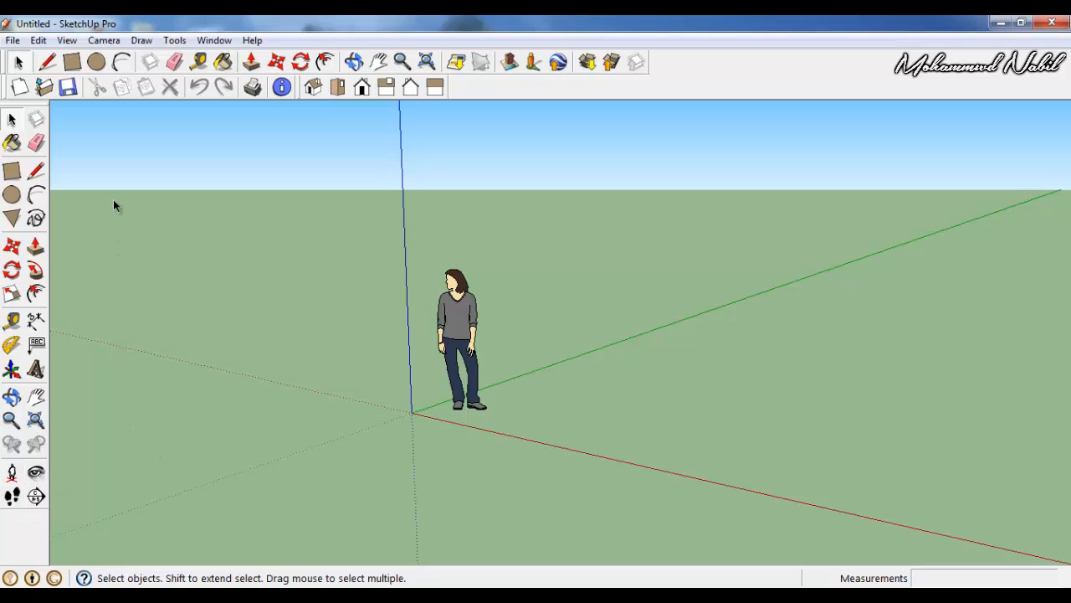
Step: Orbit, pan and zoom around the standing figure and the coloured axes to examine the empty scene
{"action": "left_click", "coordinate": [37, 170]}
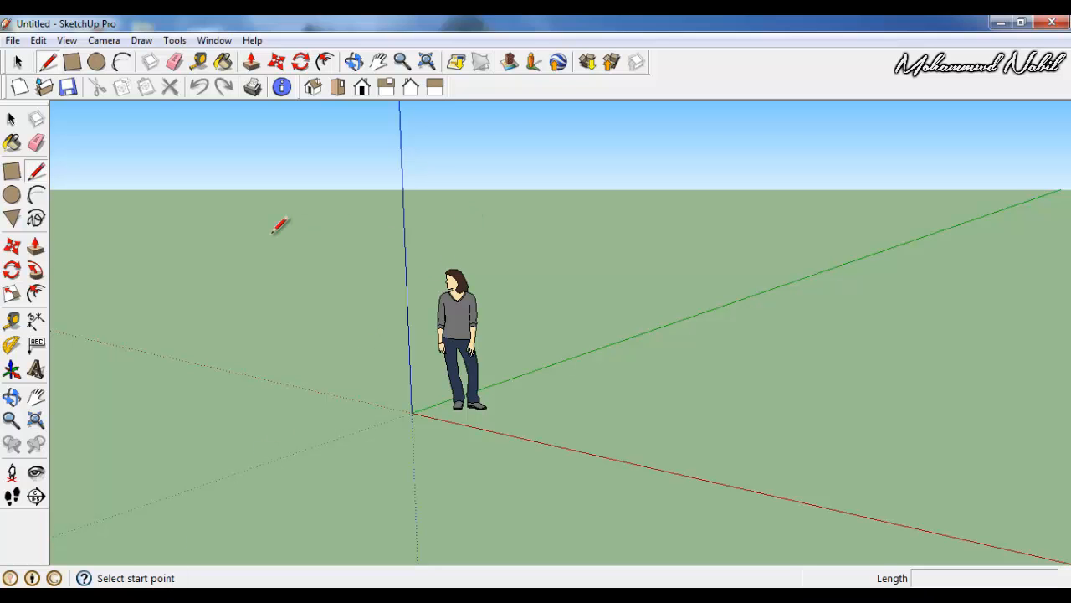
{"action": "middle_click_drag", "start_coordinate": [353, 257], "coordinate": [585, 343]}
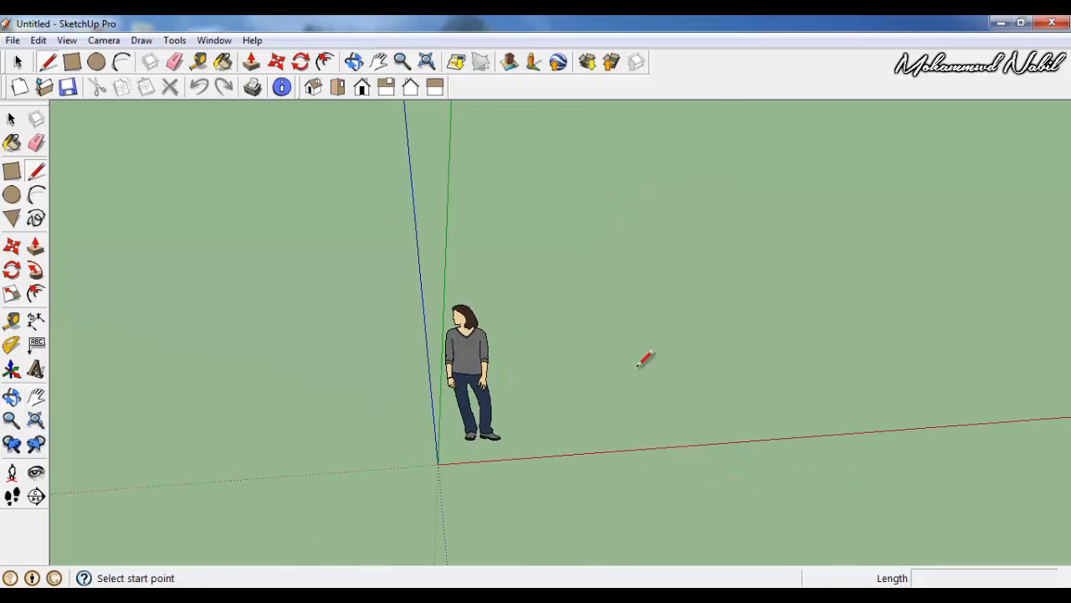
{"action": "mouse_move", "coordinate": [646, 359]}
{"action": "middle_mouse_down"}
{"action": "mouse_move", "coordinate": [345, 368]}
{"action": "mouse_move", "coordinate": [258, 307]}
{"action": "middle_mouse_up"}
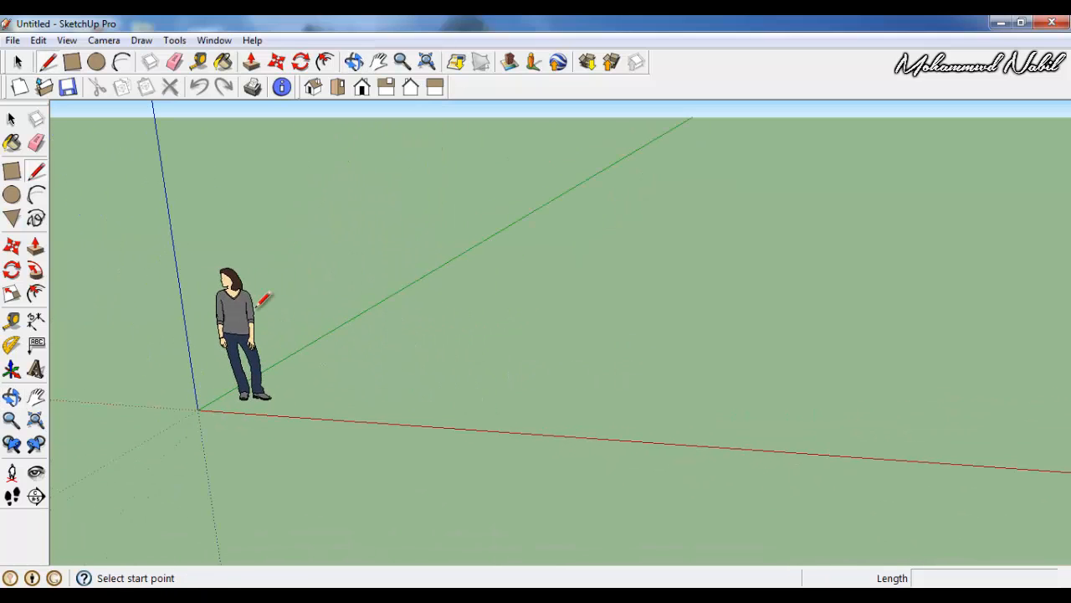
{"action": "mouse_move", "coordinate": [202, 236]}
{"action": "middle_mouse_down"}
{"action": "mouse_move", "coordinate": [366, 304]}
{"action": "mouse_move", "coordinate": [424, 284]}
{"action": "mouse_move", "coordinate": [263, 234]}
{"action": "mouse_move", "coordinate": [354, 227]}
{"action": "mouse_move", "coordinate": [263, 216]}
{"action": "mouse_move", "coordinate": [299, 244]}
{"action": "middle_mouse_up"}
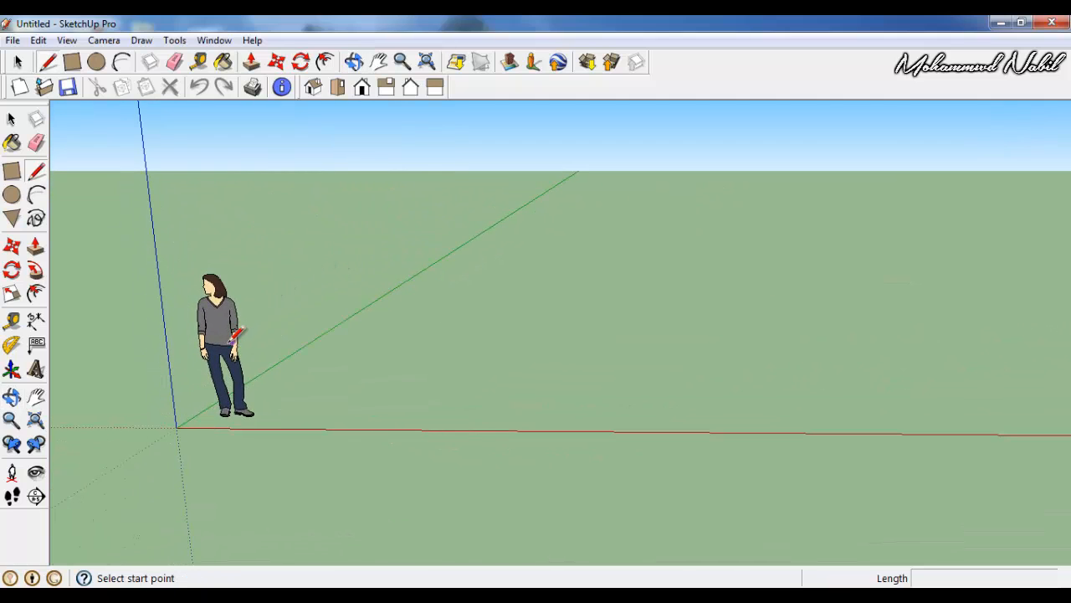
{"action": "middle_click_drag", "start_coordinate": [236, 335], "coordinate": [276, 335]}
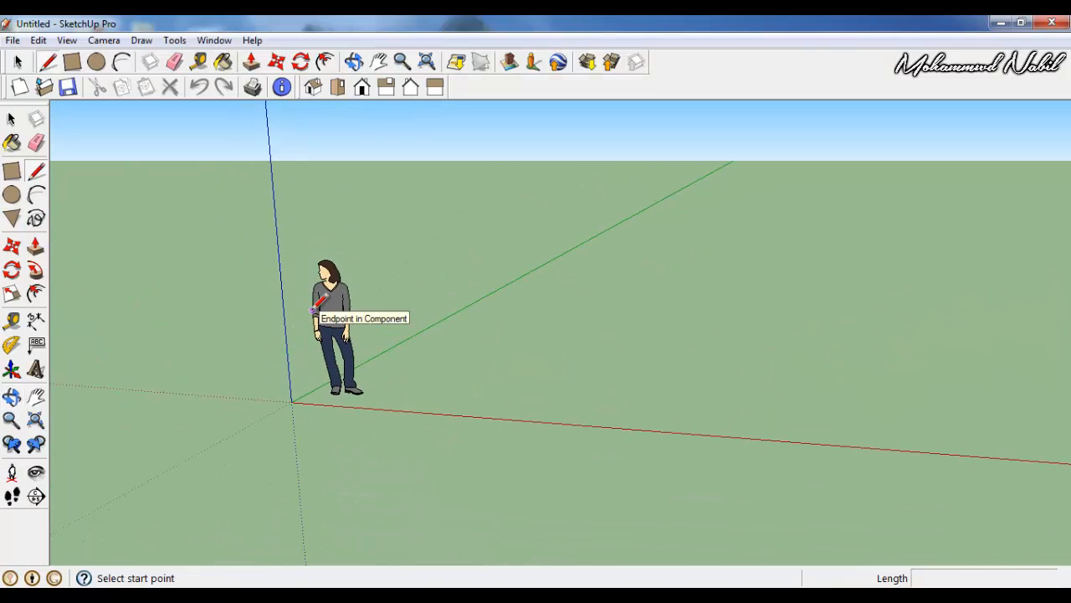
{"action": "middle_click_drag", "start_coordinate": [372, 316], "coordinate": [266, 296]}
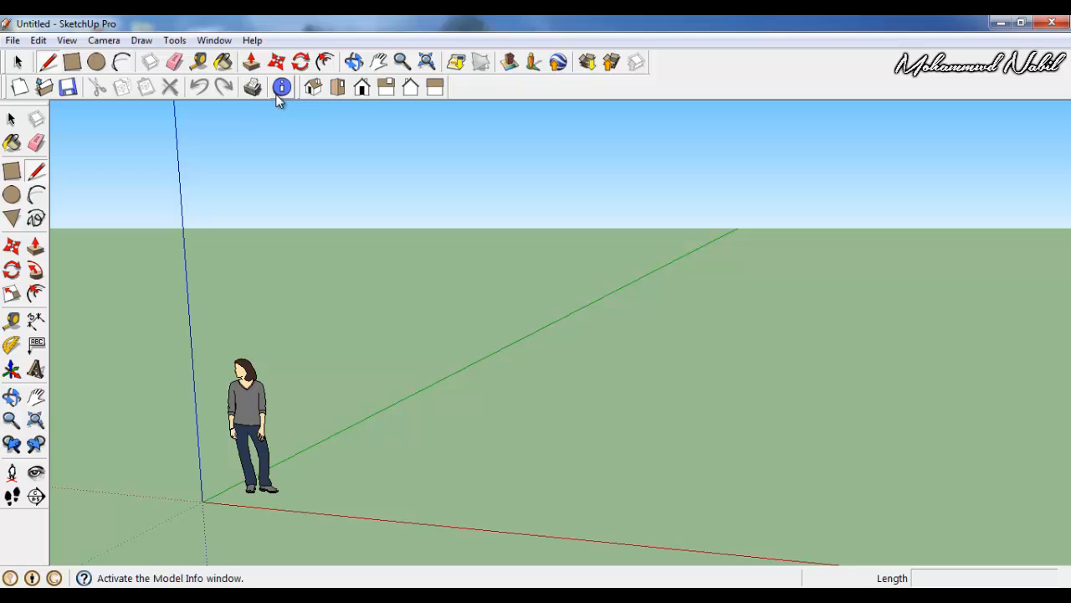
{"action": "left_click", "coordinate": [378, 62]}
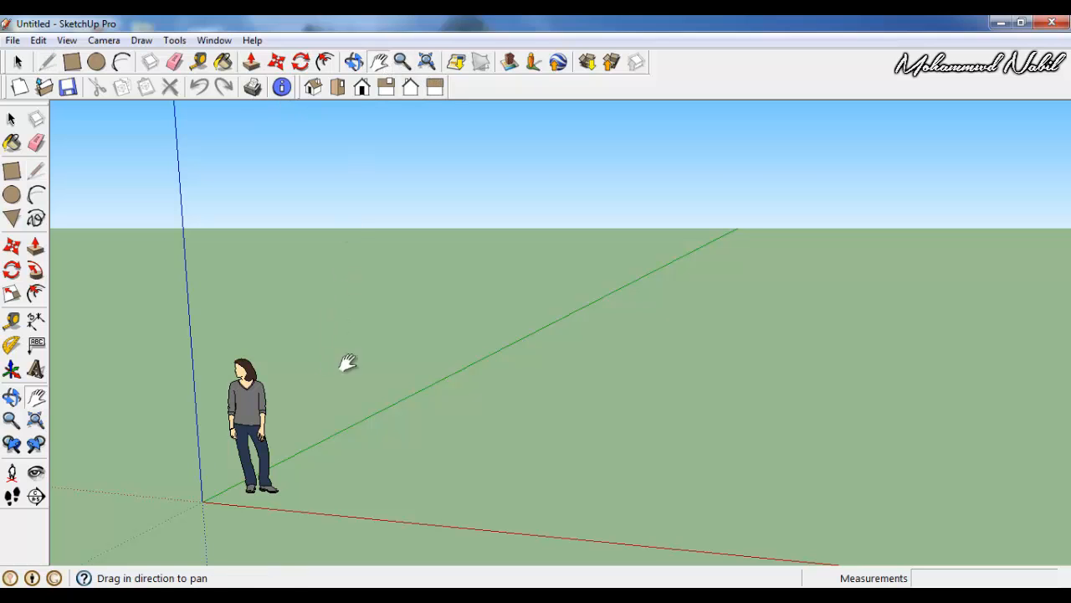
{"action": "left_click_drag", "start_coordinate": [346, 363], "coordinate": [260, 308]}
{"action": "left_click", "coordinate": [353, 62]}
{"action": "left_click", "coordinate": [10, 119]}
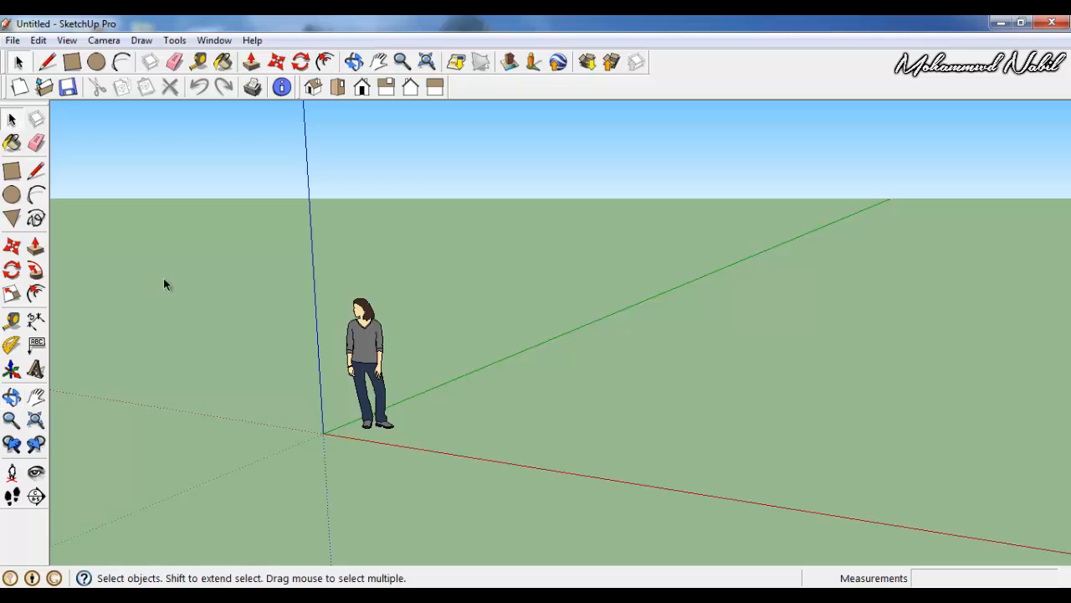
{"action": "scroll", "coordinate": [217, 331], "scroll_direction": "up", "scroll_amount": 3}
{"action": "scroll", "coordinate": [528, 336], "scroll_direction": "up", "scroll_amount": 2}
{"action": "scroll", "coordinate": [436, 309], "scroll_direction": "down", "scroll_amount": 6}
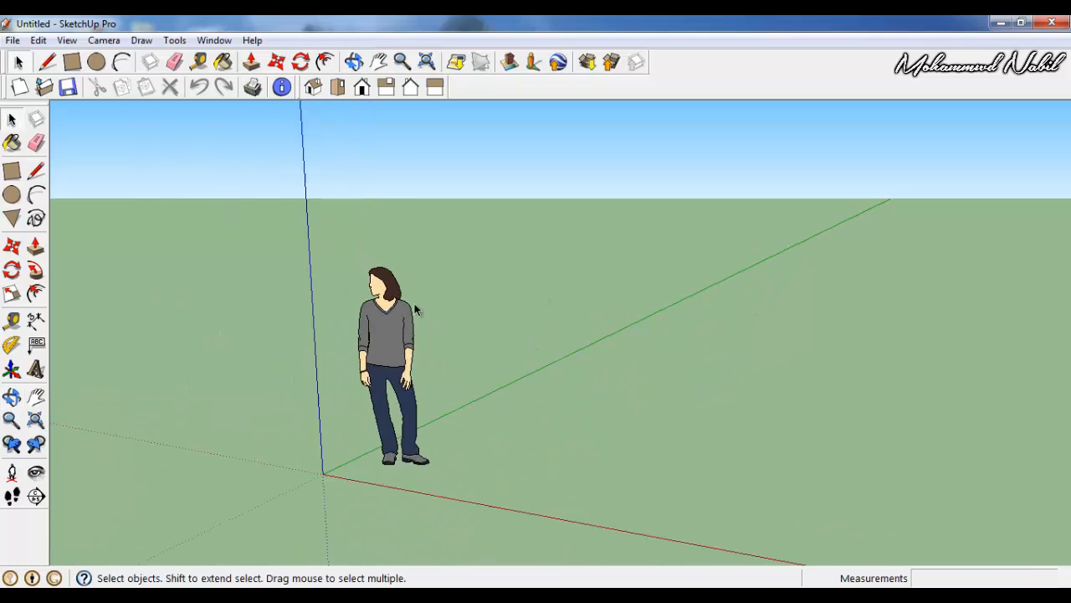
{"action": "middle_click_drag", "start_coordinate": [410, 311], "coordinate": [381, 395]}
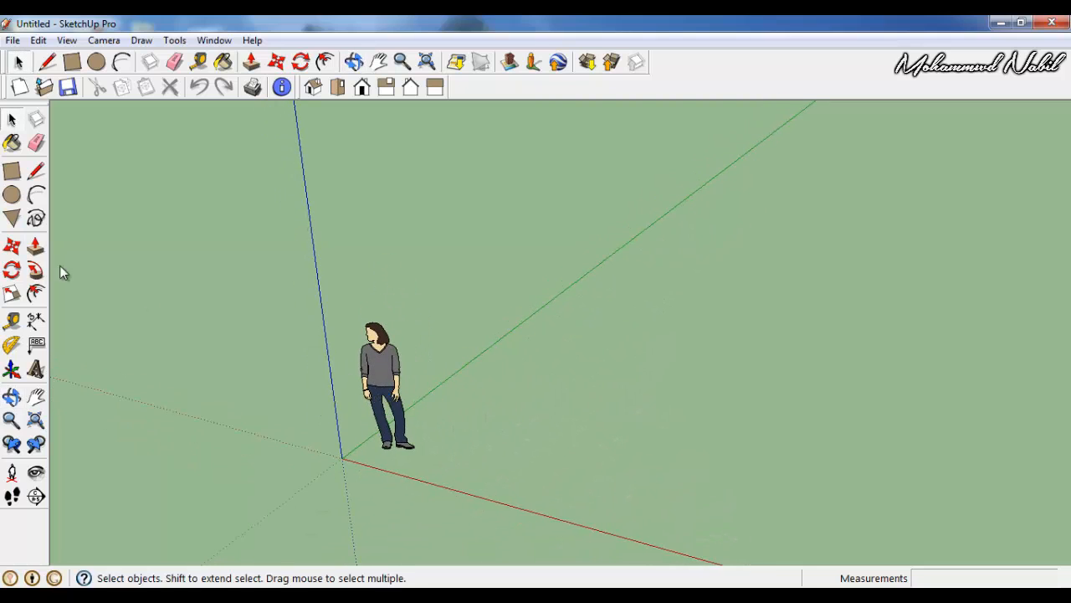
Step: Draw a 4 m line parallel to the red axis, starting on the ground beside the standing figure
{"action": "left_click", "coordinate": [38, 172]}
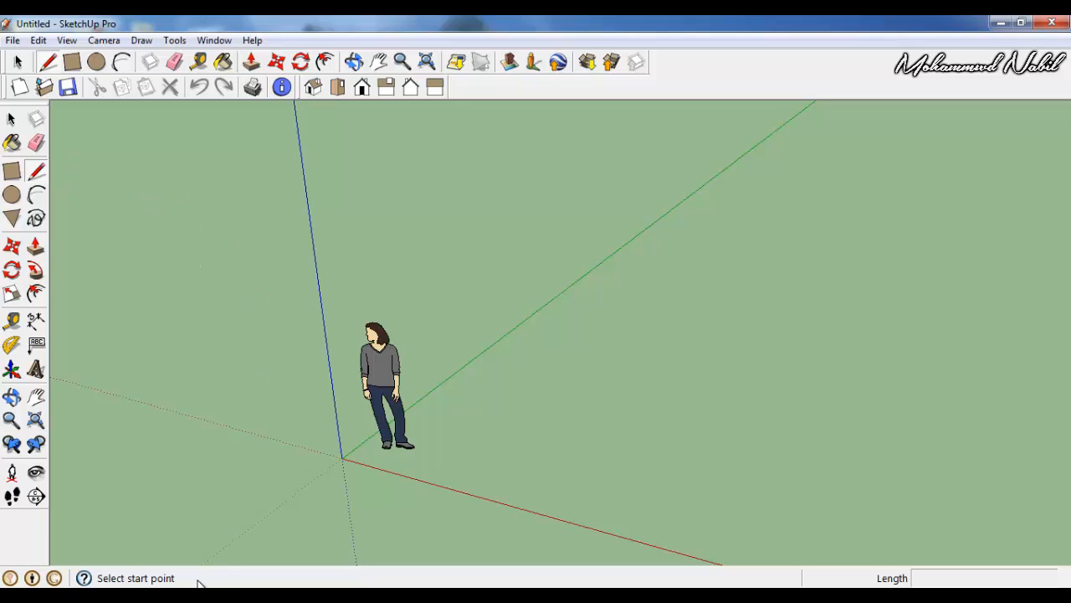
{"action": "middle_click_drag", "start_coordinate": [406, 433], "coordinate": [438, 395]}
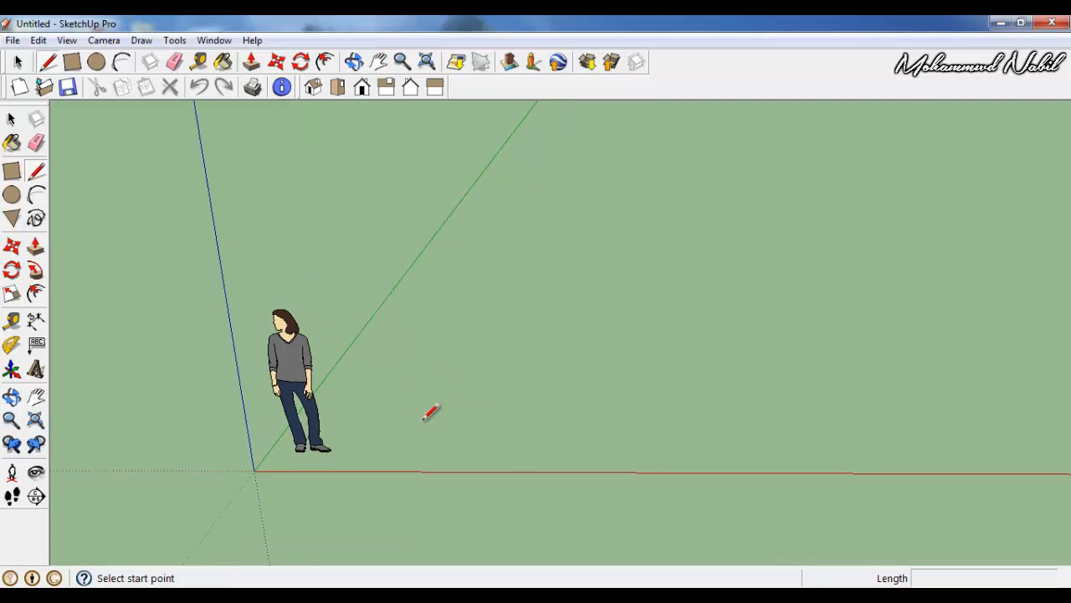
{"action": "left_click", "coordinate": [424, 416]}
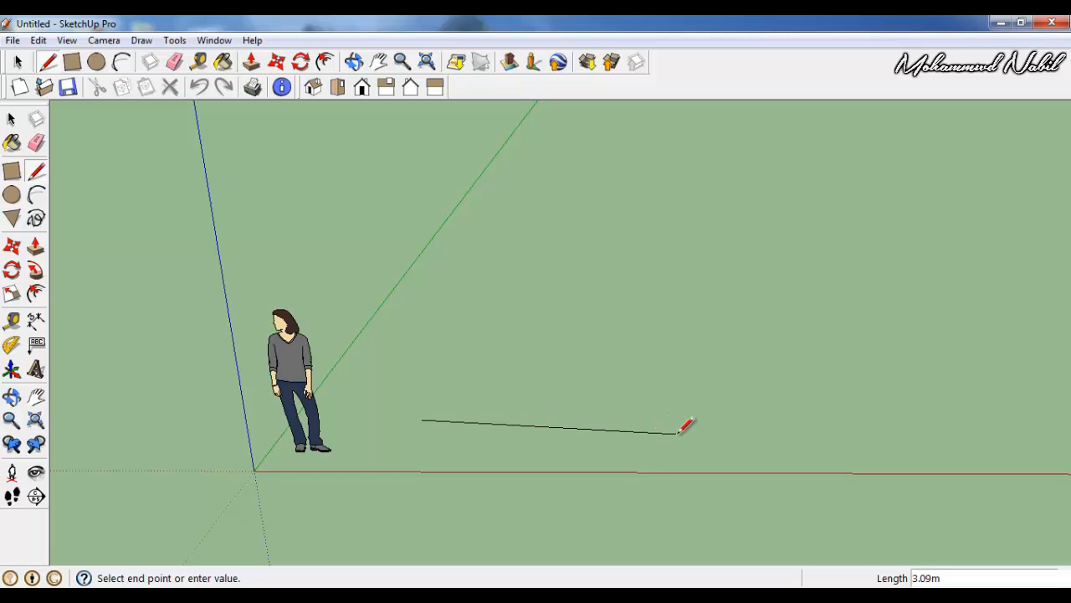
{"action": "scroll", "coordinate": [607, 418], "scroll_direction": "up", "scroll_amount": 3}
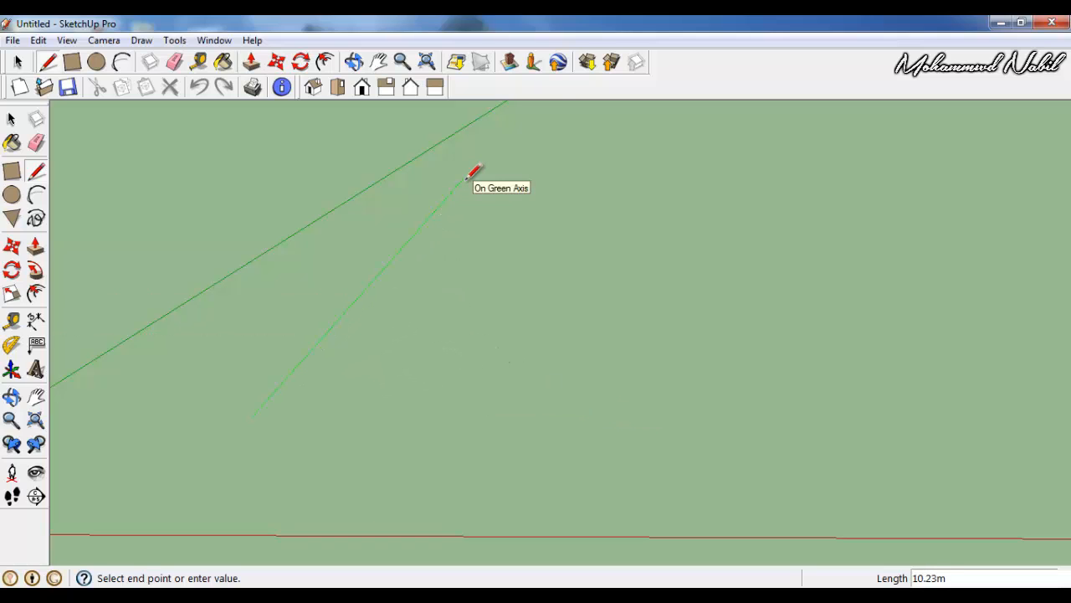
{"action": "key", "text": "o"}
{"action": "left_click_drag", "start_coordinate": [491, 172], "coordinate": [173, 313]}
{"action": "middle_click_drag", "start_coordinate": [173, 313], "coordinate": [174, 305]}
{"action": "scroll", "coordinate": [174, 304], "scroll_direction": "down", "scroll_amount": 1}
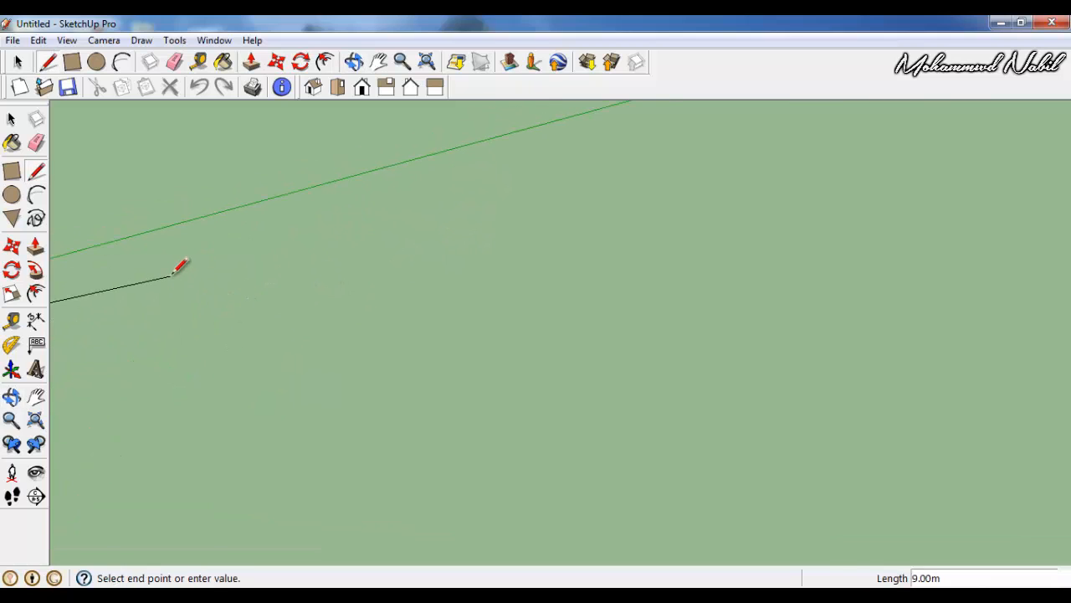
{"action": "middle_click_drag", "start_coordinate": [180, 266], "coordinate": [556, 325]}
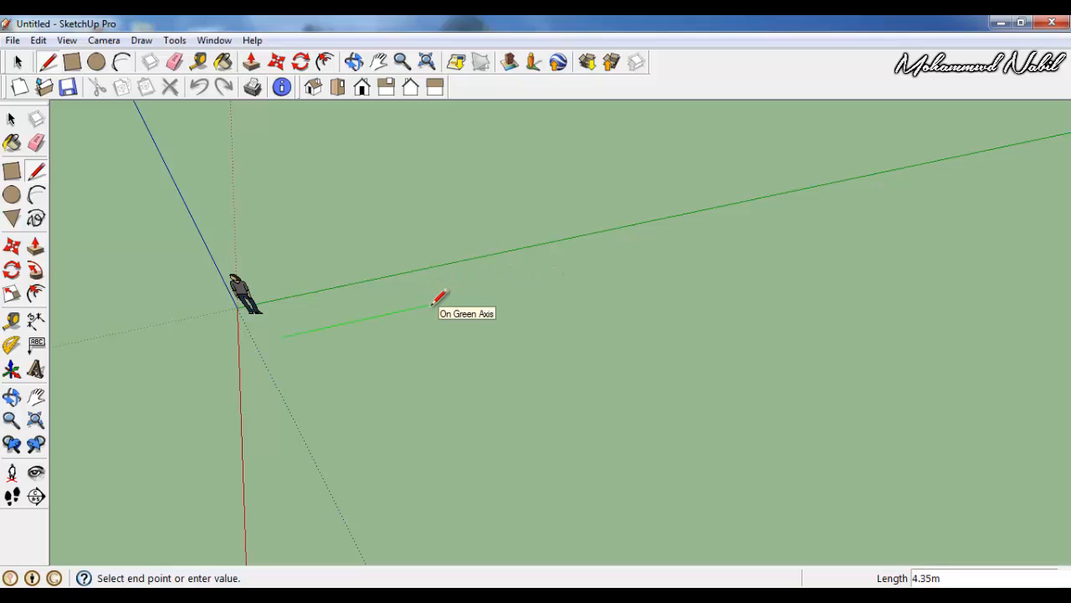
{"action": "scroll", "coordinate": [377, 301], "scroll_direction": "up", "scroll_amount": 3}
{"action": "middle_click_drag", "start_coordinate": [376, 335], "coordinate": [503, 279]}
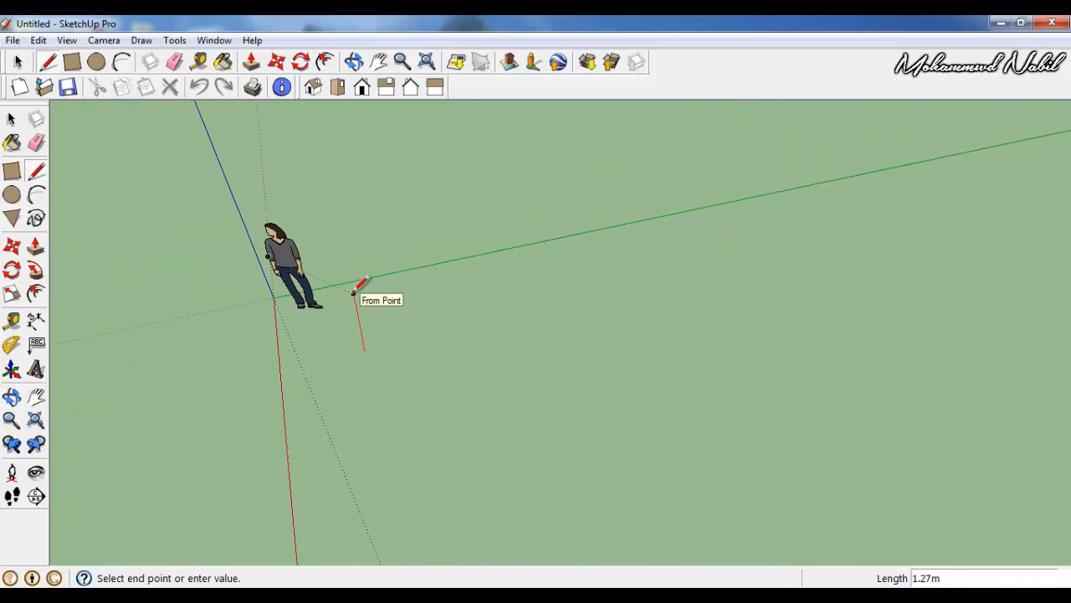
{"action": "middle_click_drag", "start_coordinate": [355, 293], "coordinate": [478, 89]}
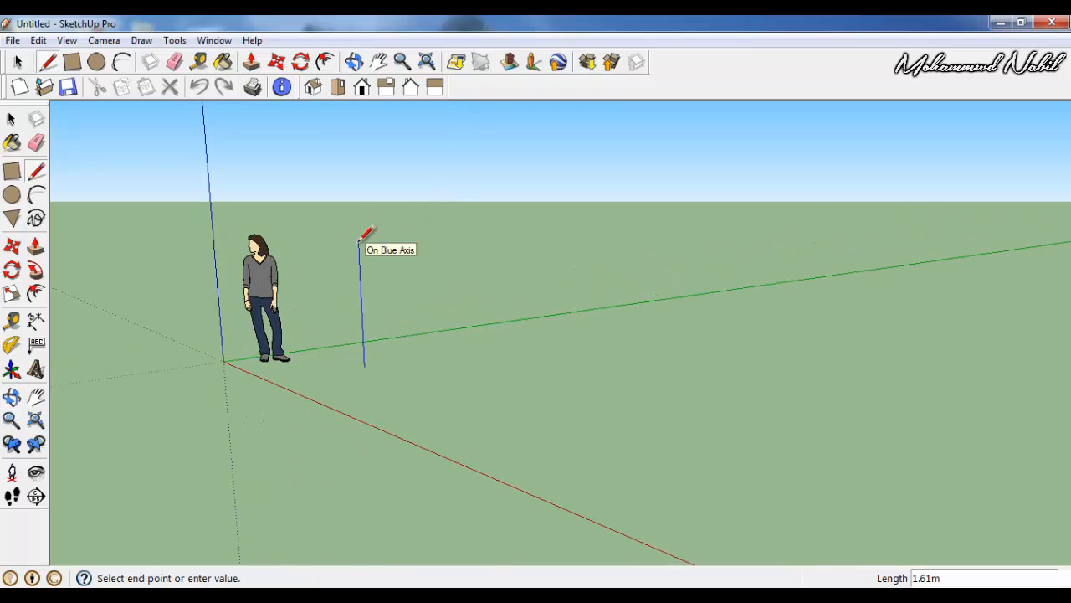
{"action": "middle_click_drag", "start_coordinate": [365, 236], "coordinate": [444, 310]}
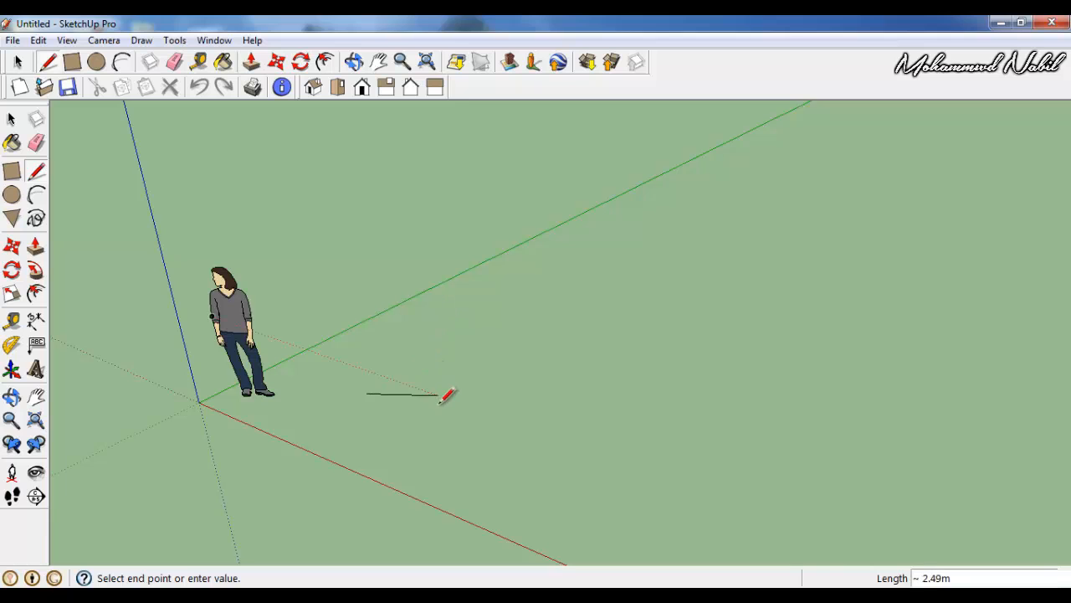
{"action": "middle_click_drag", "start_coordinate": [446, 395], "coordinate": [498, 326]}
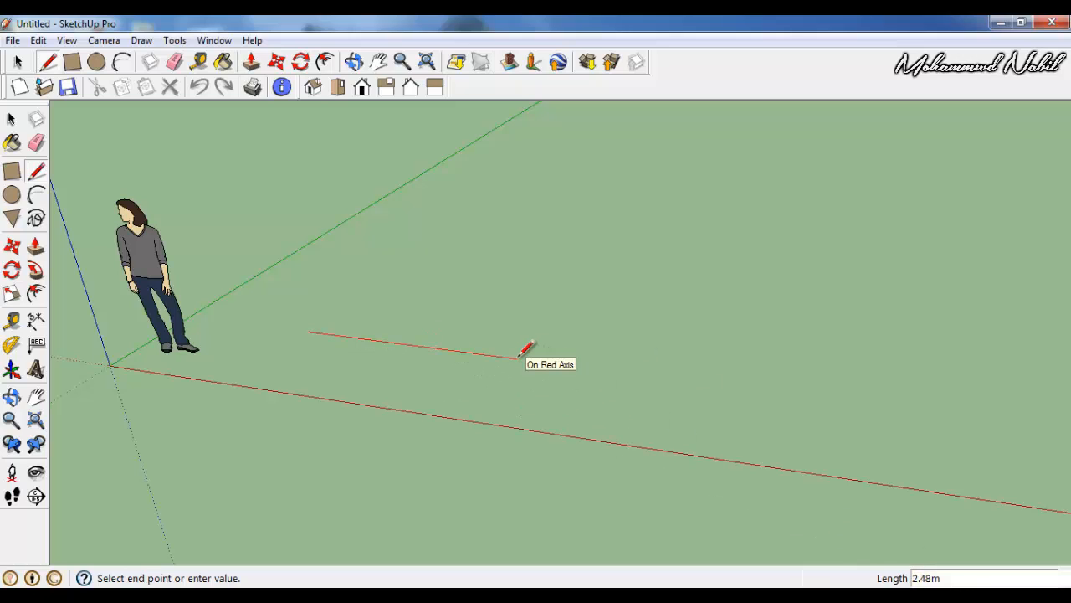
{"action": "key", "text": "Return"}
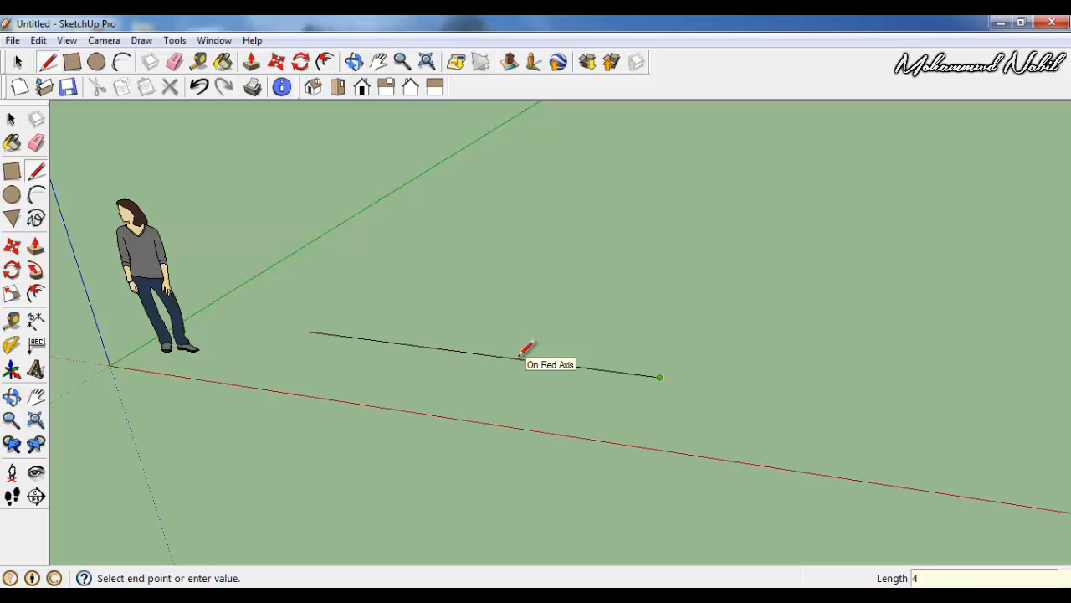
Step: Continue the outline with a 4 m edge parallel to the green axis and a 4 m edge back parallel to the red axis
{"action": "middle_click_drag", "start_coordinate": [651, 268], "coordinate": [623, 401]}
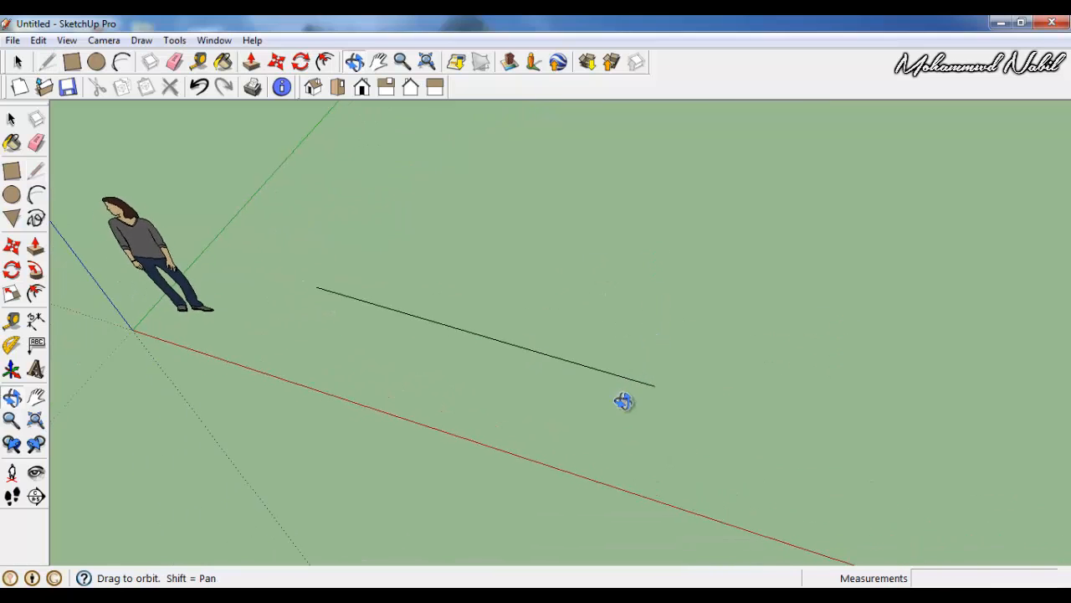
{"action": "scroll", "coordinate": [675, 347], "scroll_direction": "down", "scroll_amount": 4}
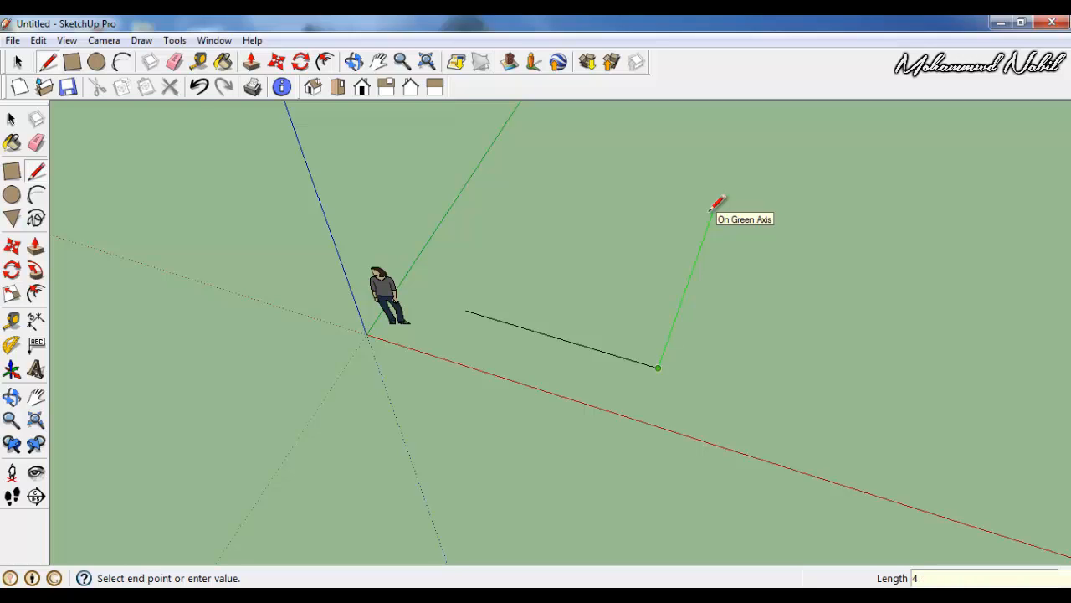
{"action": "key", "text": "Return"}
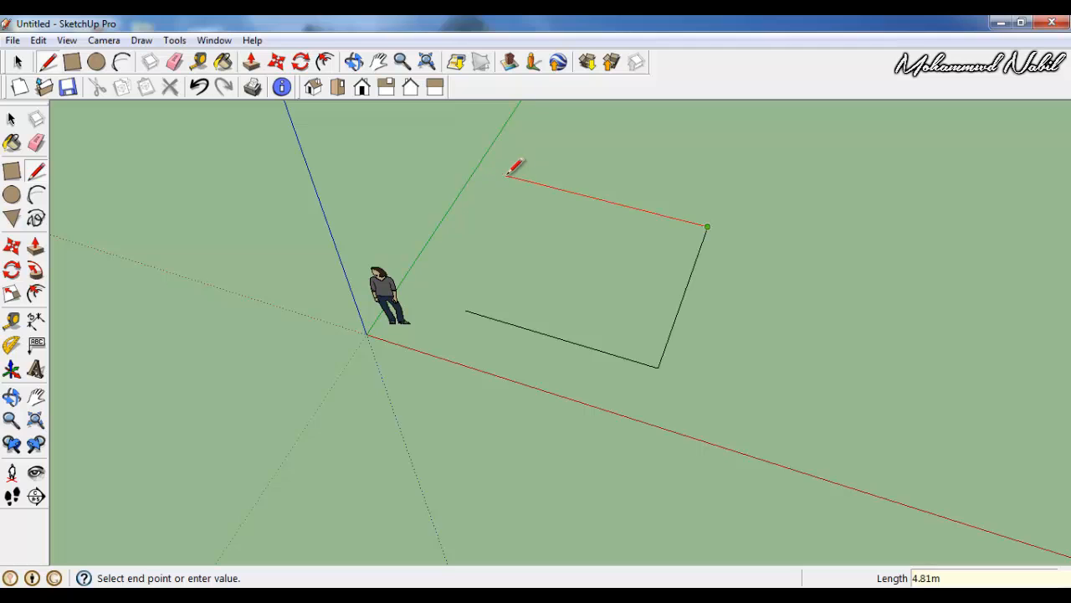
{"action": "type", "text": "4"}
{"action": "key", "text": "Return"}
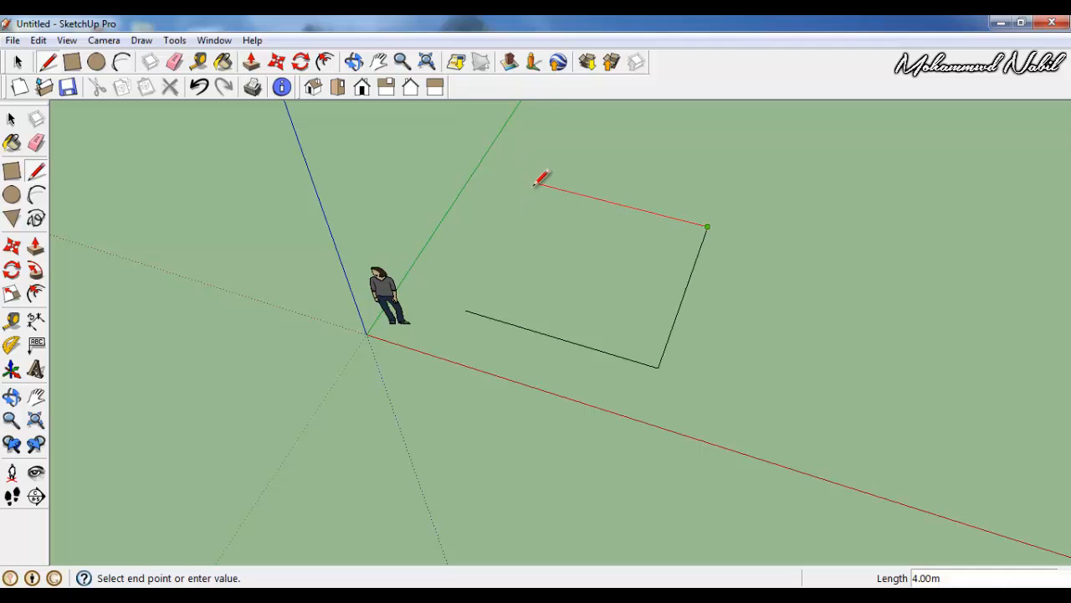
Step: Close the square face with a line along the green axis to the first edge's start point
{"action": "mouse_move", "coordinate": [591, 175]}
{"action": "middle_mouse_down"}
{"action": "mouse_move", "coordinate": [397, 184]}
{"action": "mouse_move", "coordinate": [376, 91]}
{"action": "mouse_move", "coordinate": [823, 329]}
{"action": "middle_mouse_up"}
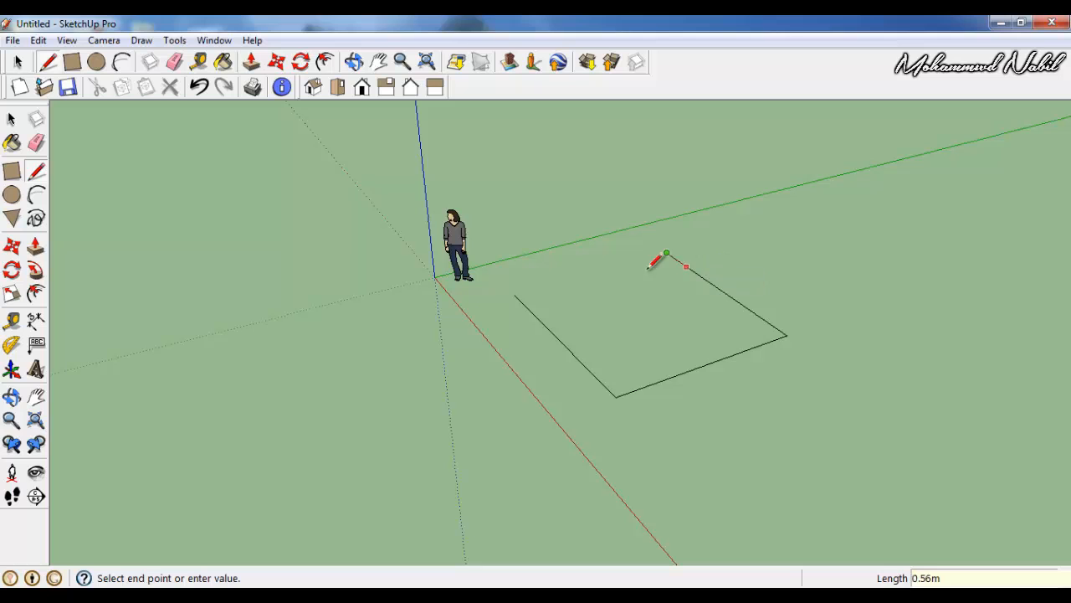
{"action": "scroll", "coordinate": [519, 289], "scroll_direction": "up", "scroll_amount": 3}
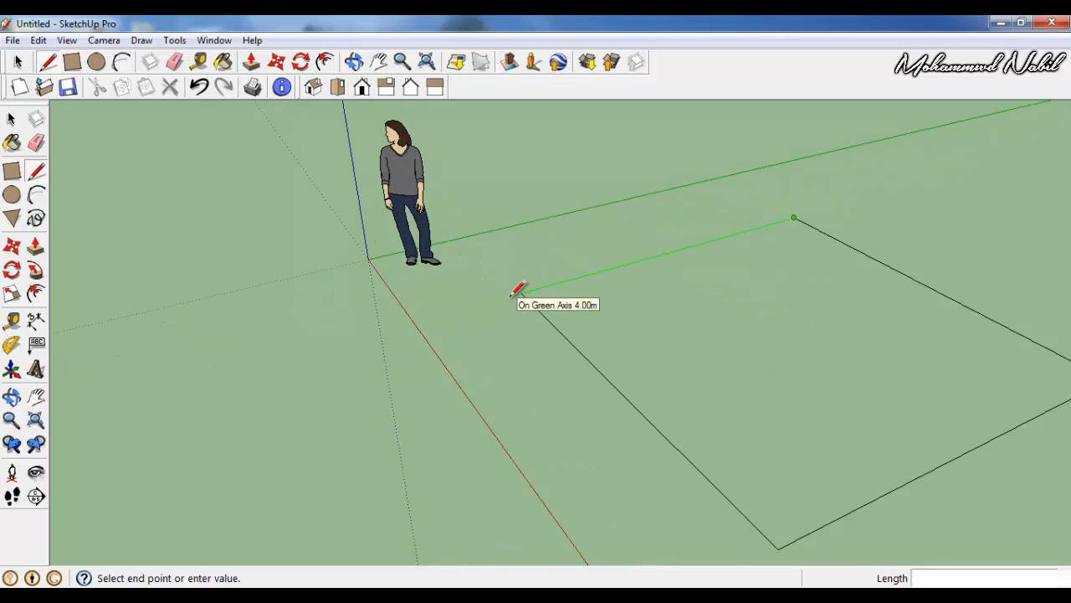
{"action": "middle_click_drag", "start_coordinate": [516, 293], "coordinate": [645, 402]}
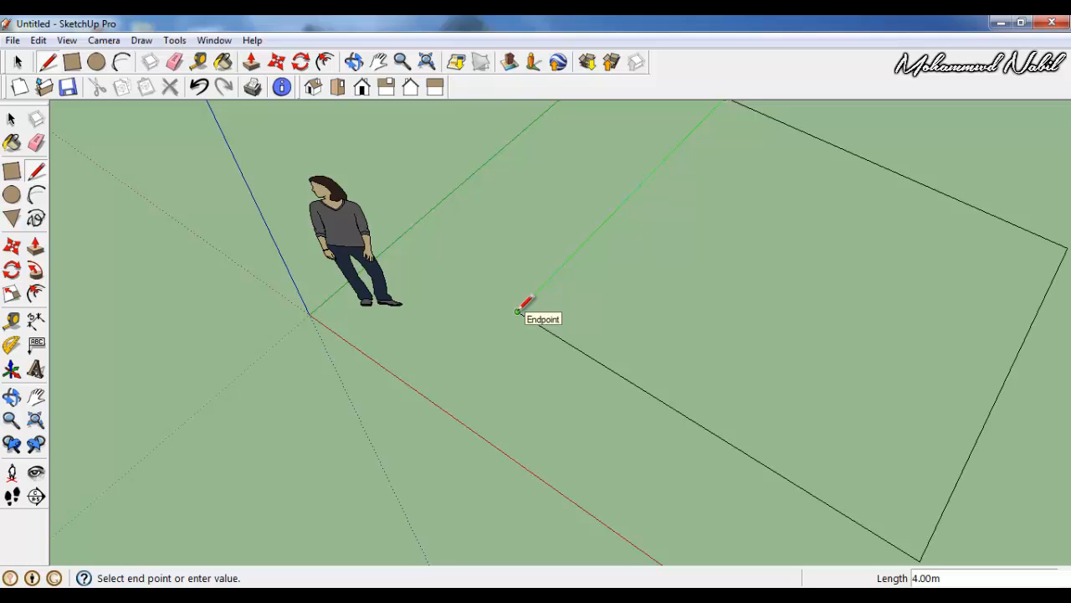
{"action": "scroll", "coordinate": [519, 308], "scroll_direction": "down", "scroll_amount": 3}
{"action": "mouse_move", "coordinate": [522, 307]}
{"action": "middle_mouse_down"}
{"action": "mouse_move", "coordinate": [509, 310]}
{"action": "mouse_move", "coordinate": [528, 342]}
{"action": "mouse_move", "coordinate": [552, 313]}
{"action": "middle_mouse_up"}
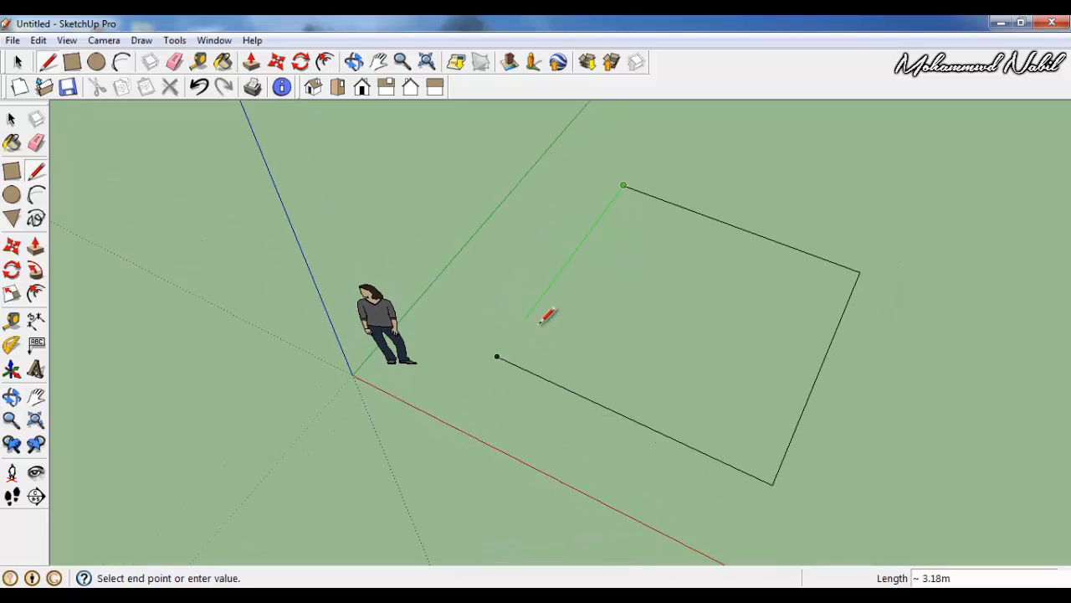
{"action": "left_click", "coordinate": [497, 356]}
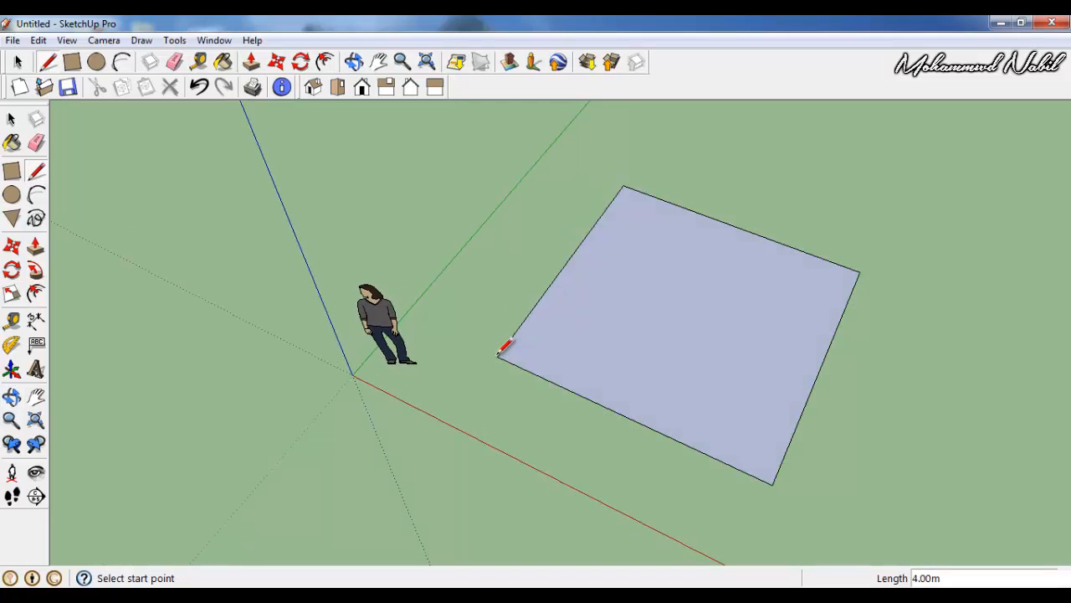
{"action": "mouse_move", "coordinate": [545, 343]}
{"action": "middle_mouse_down"}
{"action": "mouse_move", "coordinate": [677, 150]}
{"action": "mouse_move", "coordinate": [607, 23]}
{"action": "mouse_move", "coordinate": [639, 258]}
{"action": "mouse_move", "coordinate": [634, 354]}
{"action": "middle_mouse_up"}
{"action": "scroll", "coordinate": [651, 333], "scroll_direction": "down", "scroll_amount": 2}
{"action": "mouse_move", "coordinate": [663, 268]}
{"action": "middle_mouse_down", "text": "shift"}
{"action": "mouse_move", "coordinate": [564, 367]}
{"action": "mouse_move", "coordinate": [598, 424]}
{"action": "mouse_move", "coordinate": [584, 353]}
{"action": "mouse_move", "coordinate": [575, 388]}
{"action": "mouse_move", "coordinate": [569, 191]}
{"action": "mouse_move", "coordinate": [617, 153]}
{"action": "mouse_move", "coordinate": [574, 466]}
{"action": "mouse_move", "coordinate": [555, 411]}
{"action": "mouse_move", "coordinate": [505, 363]}
{"action": "middle_mouse_up", "text": "shift"}
{"action": "scroll", "coordinate": [564, 368], "scroll_direction": "up", "scroll_amount": 3}
{"action": "scroll", "coordinate": [576, 439], "scroll_direction": "down", "scroll_amount": 4}
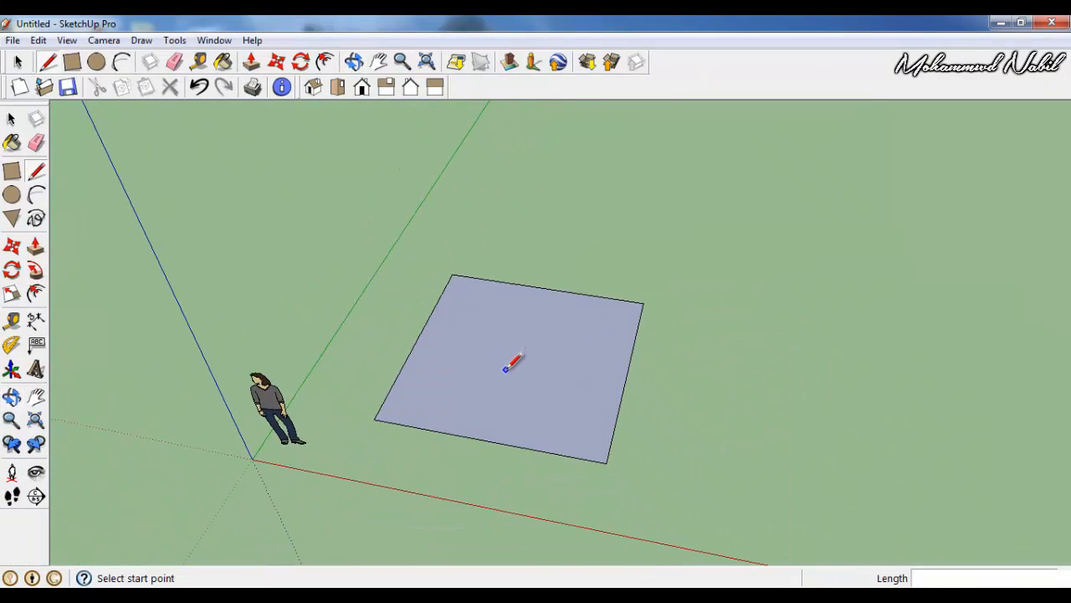
{"action": "scroll", "coordinate": [507, 365], "scroll_direction": "up", "scroll_amount": 3}
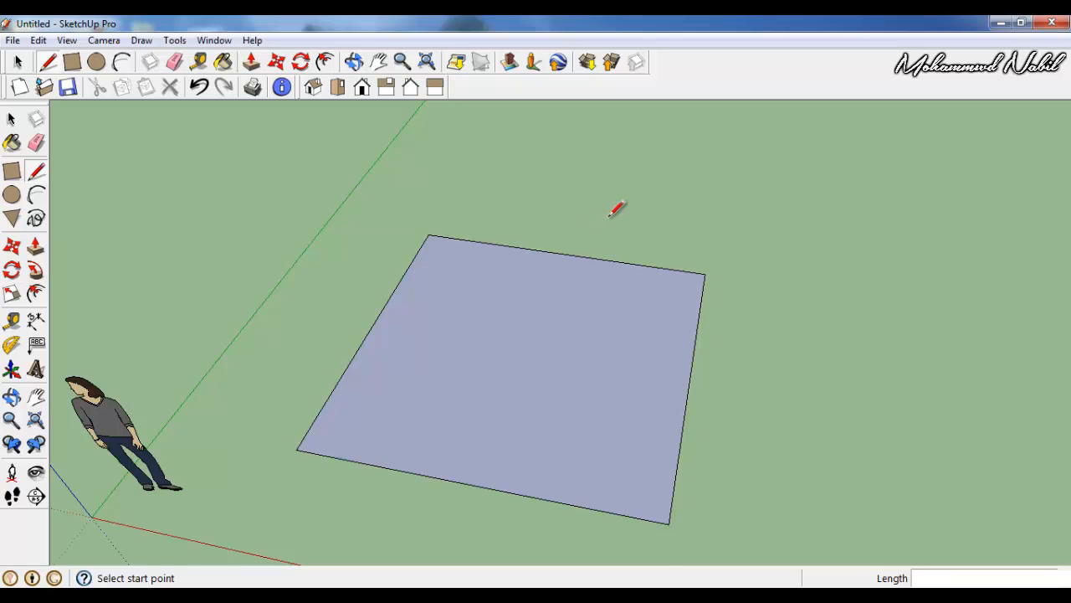
Step: Draw a 4 m vertical line along the blue axis from the square's corner farthest from the origin
{"action": "scroll", "coordinate": [615, 209], "scroll_direction": "down", "scroll_amount": 2}
{"action": "mouse_move", "coordinate": [578, 252]}
{"action": "middle_mouse_down", "text": "shift"}
{"action": "mouse_move", "coordinate": [509, 306]}
{"action": "mouse_move", "coordinate": [492, 385]}
{"action": "middle_mouse_up", "text": "shift"}
{"action": "scroll", "coordinate": [510, 303], "scroll_direction": "down", "scroll_amount": 3}
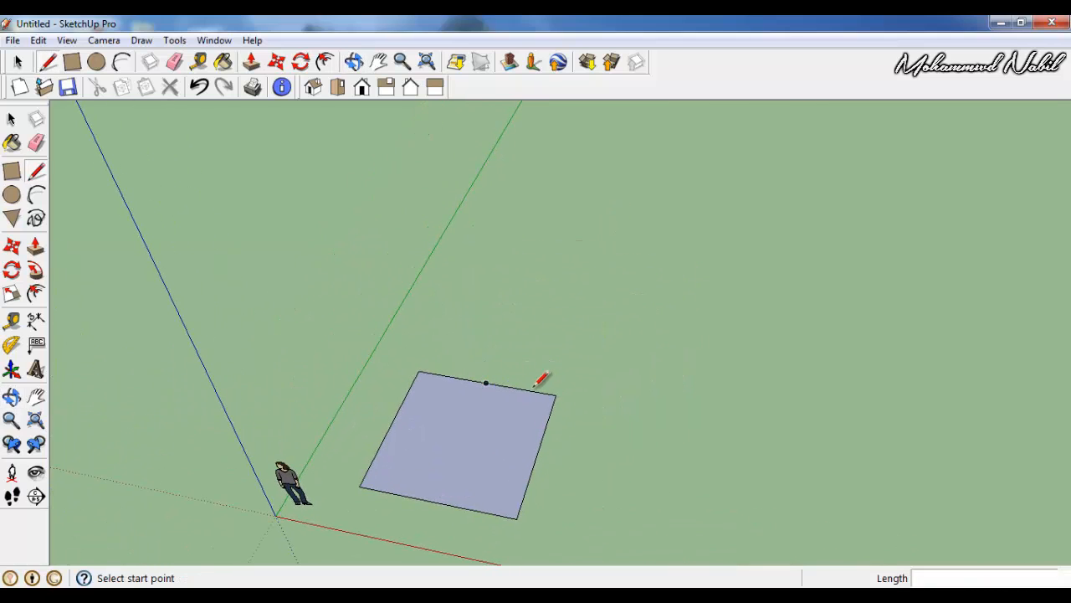
{"action": "left_click", "coordinate": [556, 393]}
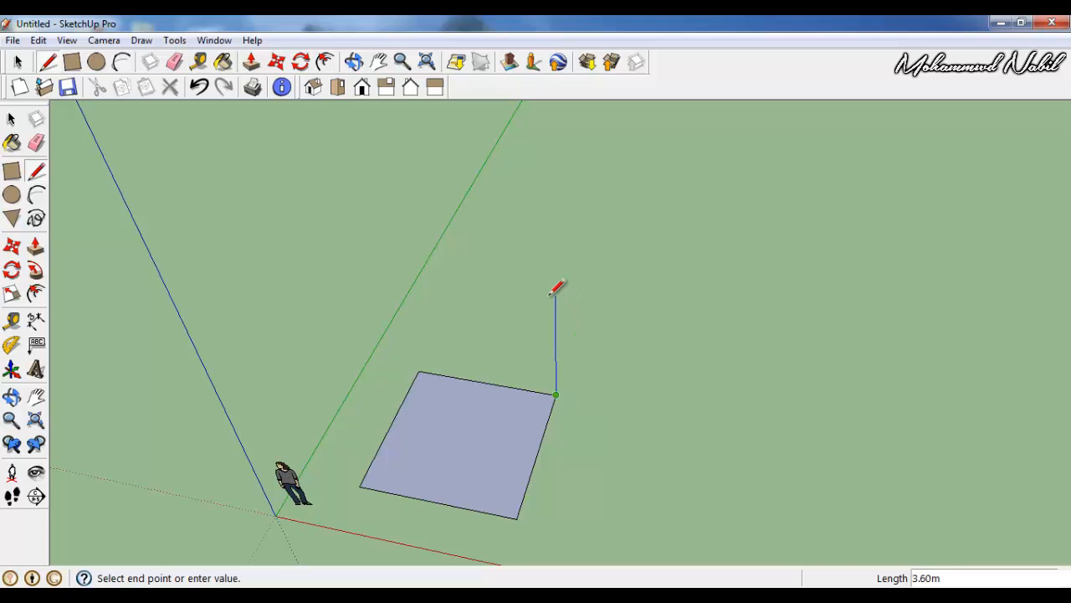
{"action": "middle_click_drag", "start_coordinate": [558, 293], "coordinate": [568, 131]}
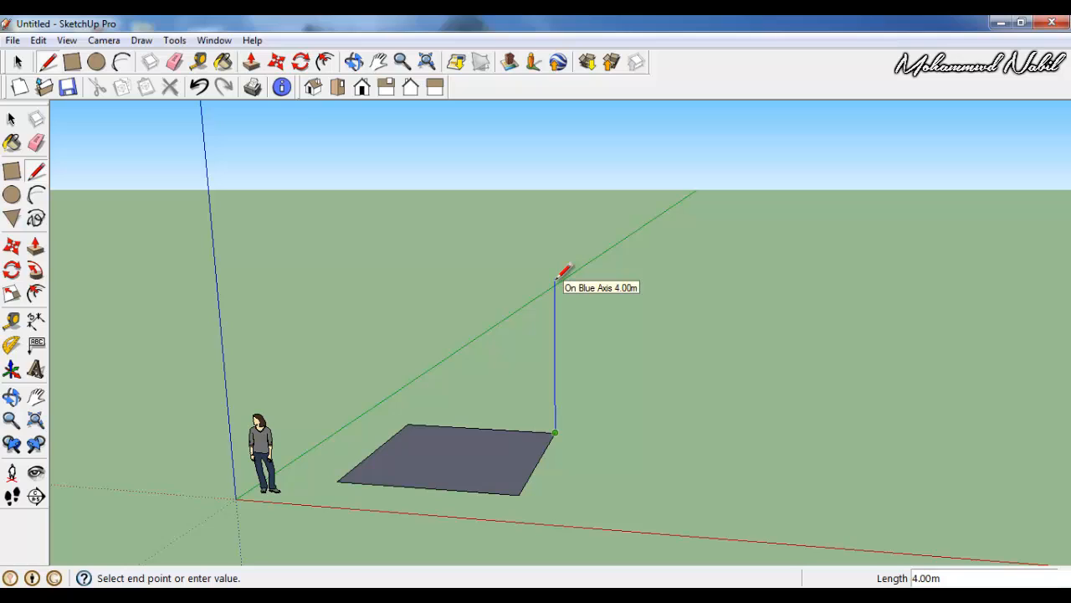
{"action": "key", "text": "Return"}
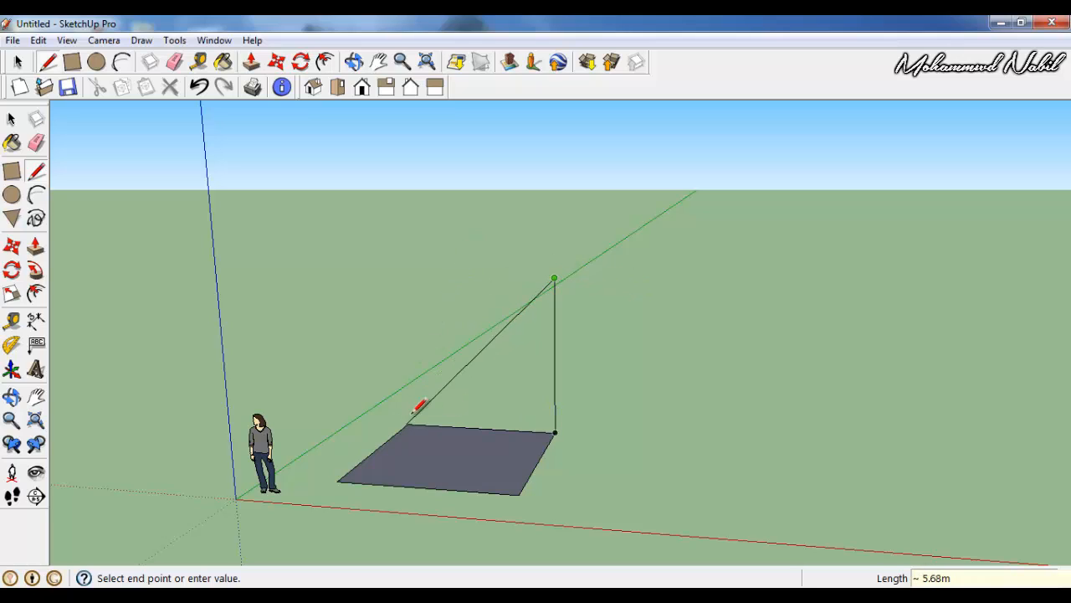
Step: Complete the back wall with a 4 m top edge parallel to the red axis and a vertical edge down to the square's corner
{"action": "mouse_move", "coordinate": [436, 329]}
{"action": "middle_mouse_down", "text": "shift"}
{"action": "mouse_move", "coordinate": [419, 342]}
{"action": "mouse_move", "coordinate": [511, 411]}
{"action": "mouse_move", "coordinate": [528, 467]}
{"action": "middle_mouse_up", "text": "shift"}
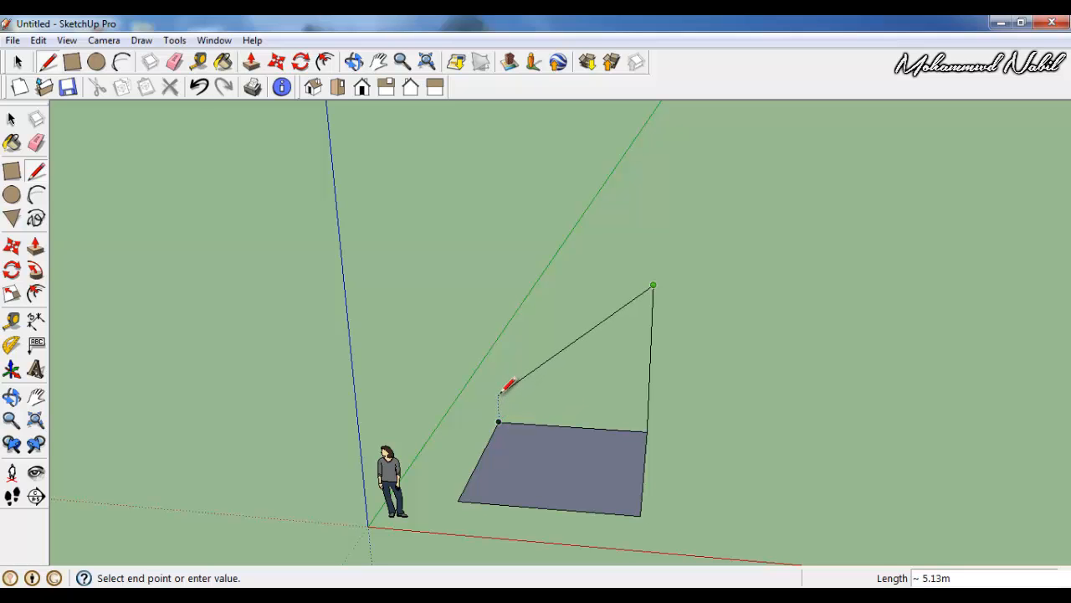
{"action": "scroll", "coordinate": [505, 358], "scroll_direction": "up", "scroll_amount": 4}
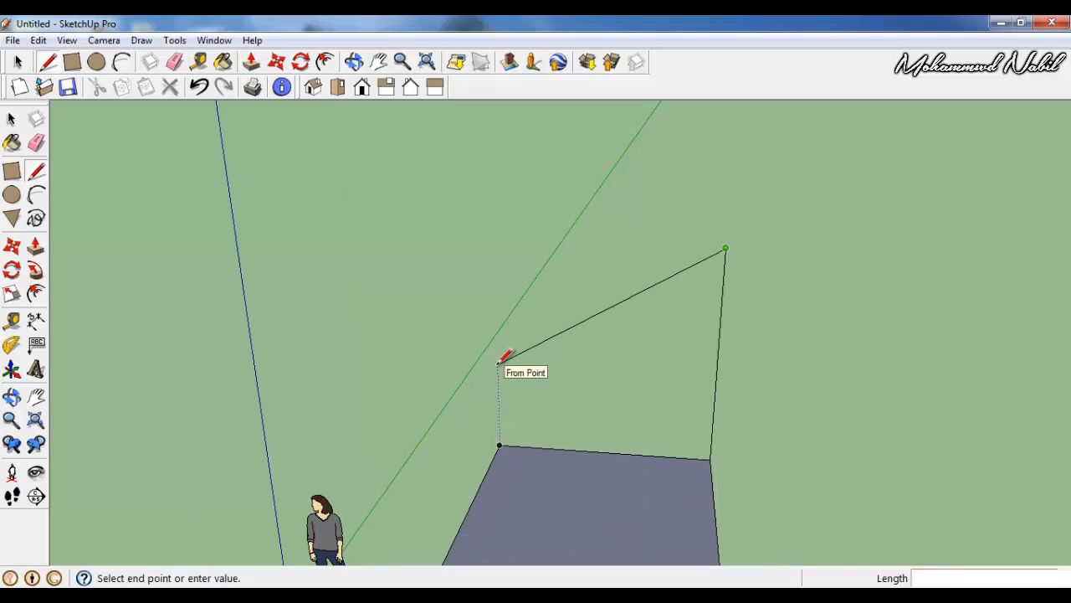
{"action": "scroll", "coordinate": [505, 359], "scroll_direction": "up", "scroll_amount": 1}
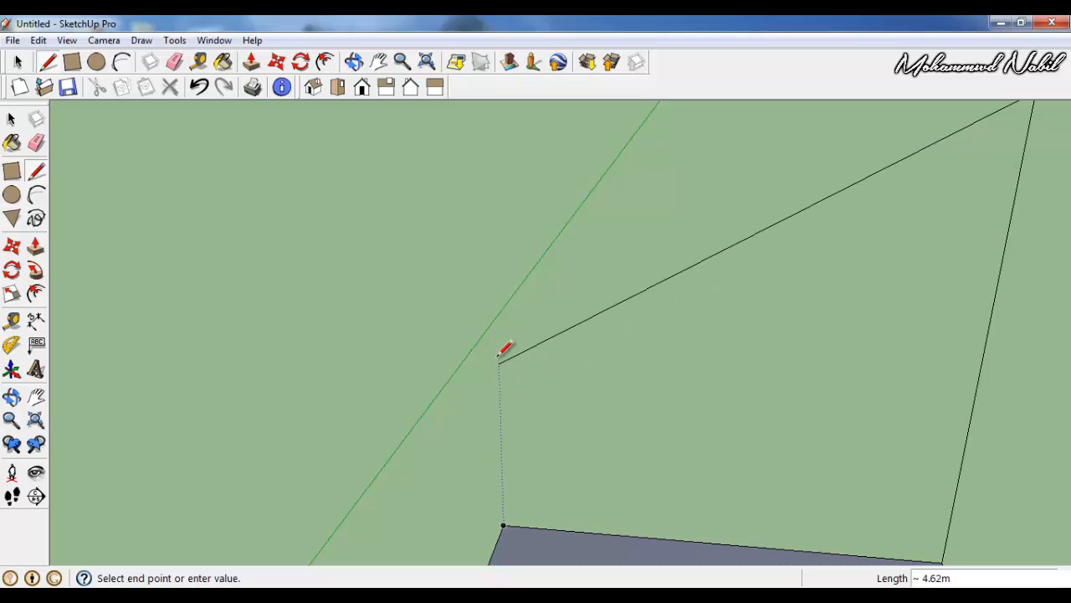
{"action": "scroll", "coordinate": [508, 352], "scroll_direction": "down", "scroll_amount": 3}
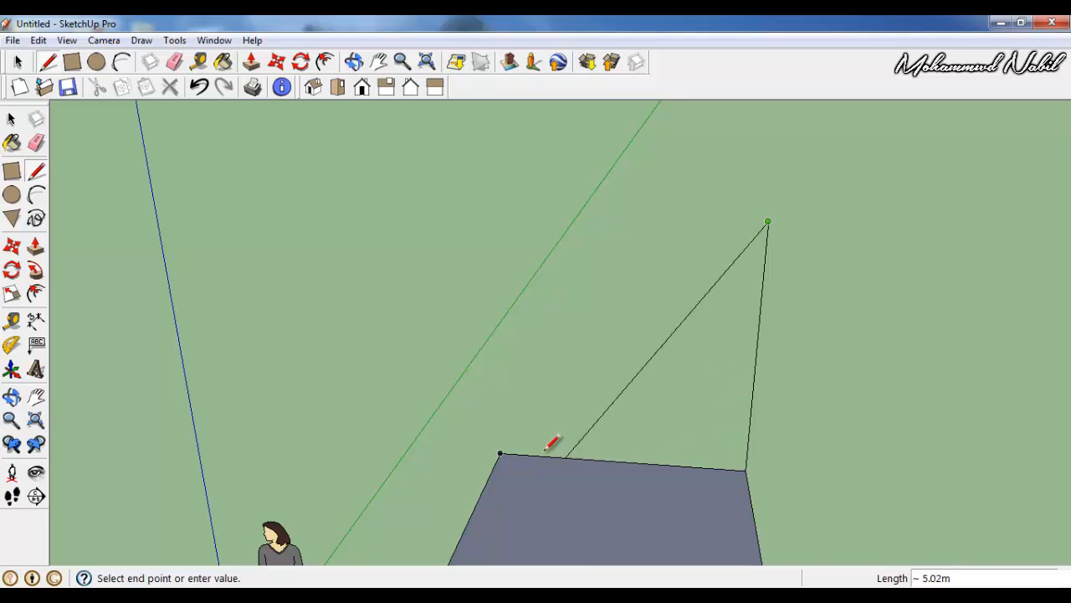
{"action": "left_click", "coordinate": [494, 214]}
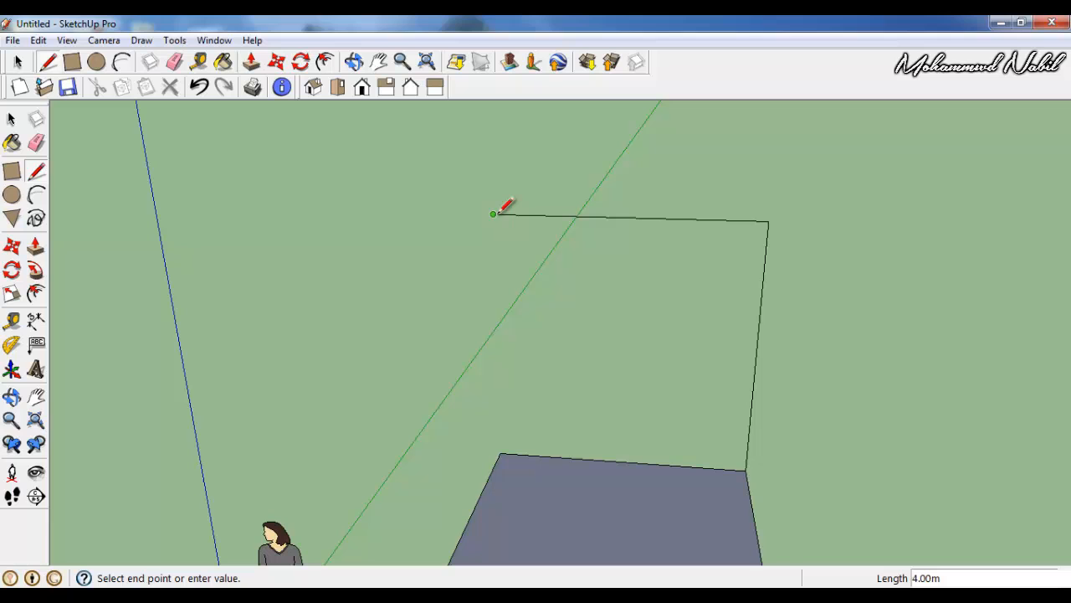
{"action": "left_click", "coordinate": [501, 454]}
Step: Add the wall nearest the standing figure with a 4 m top edge parallel to the green axis and a vertical edge down to the square
{"action": "middle_click_drag", "start_coordinate": [566, 361], "coordinate": [525, 345]}
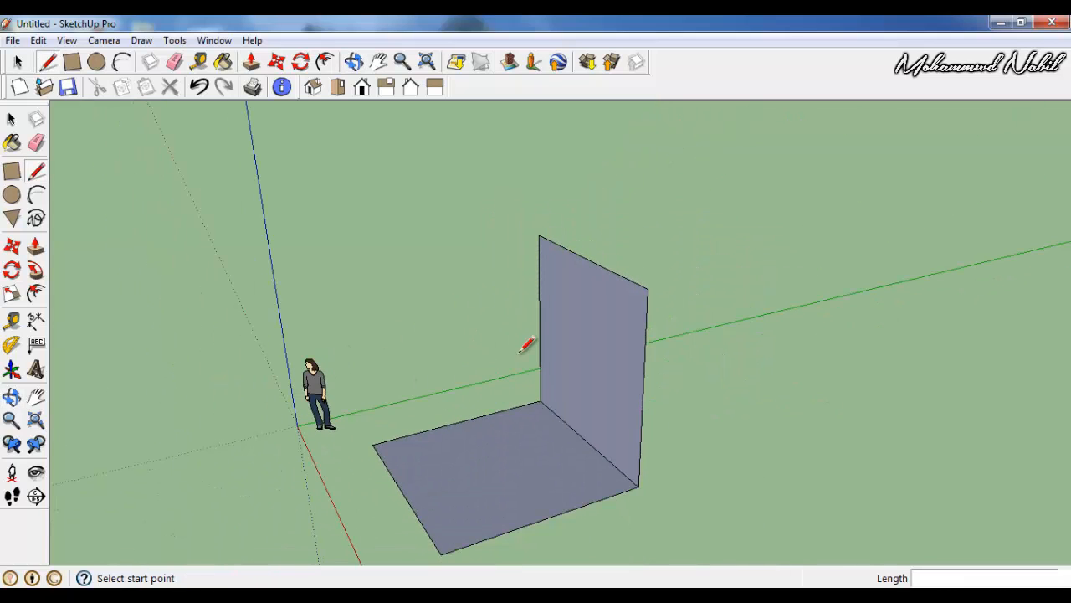
{"action": "left_click", "coordinate": [538, 235]}
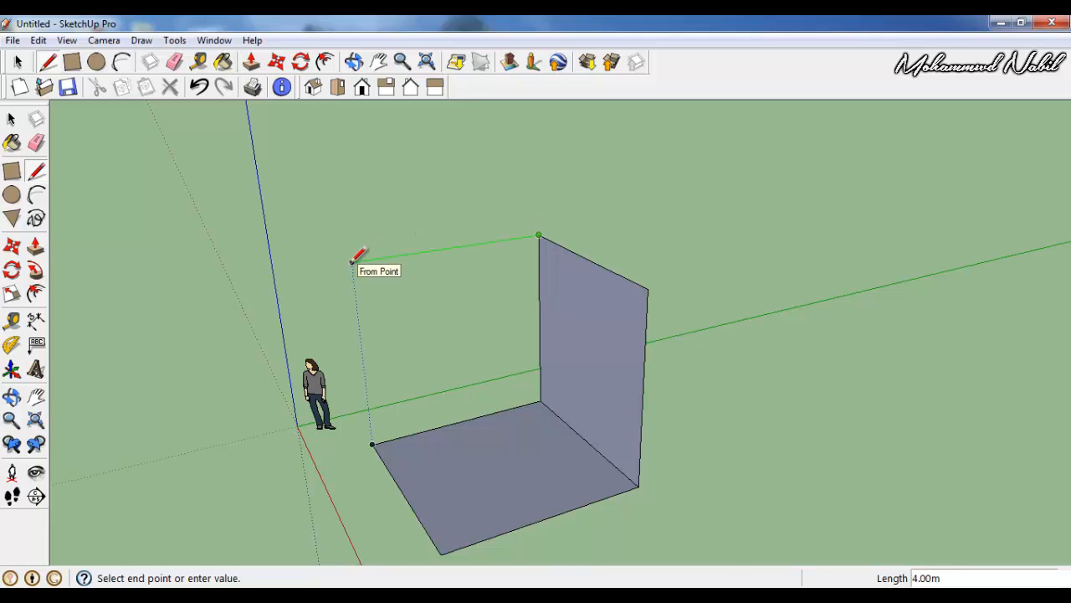
{"action": "scroll", "coordinate": [352, 262], "scroll_direction": "up", "scroll_amount": 2}
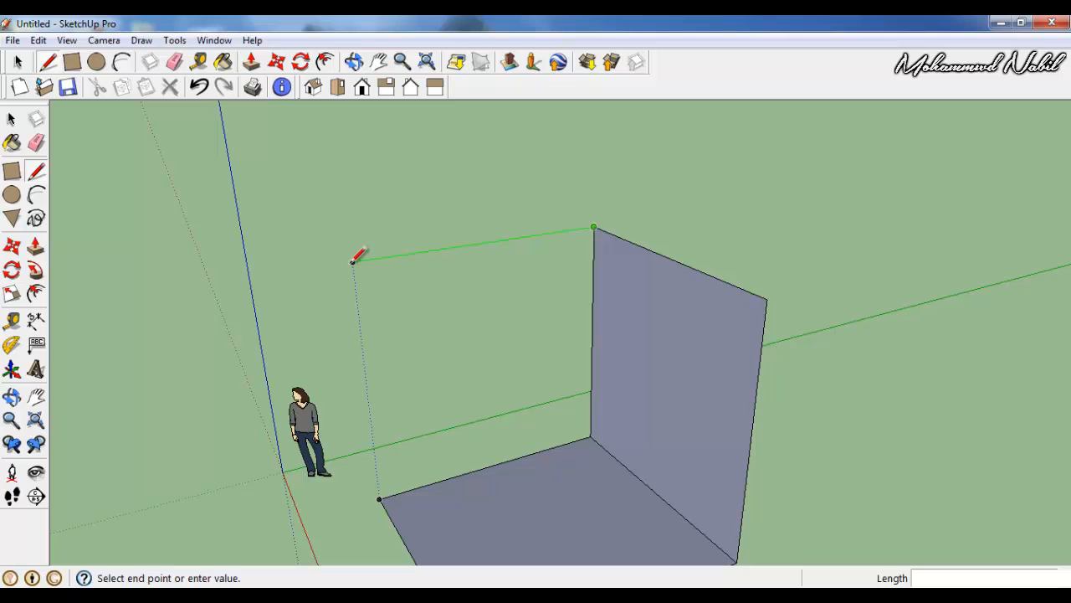
{"action": "left_click", "coordinate": [353, 261]}
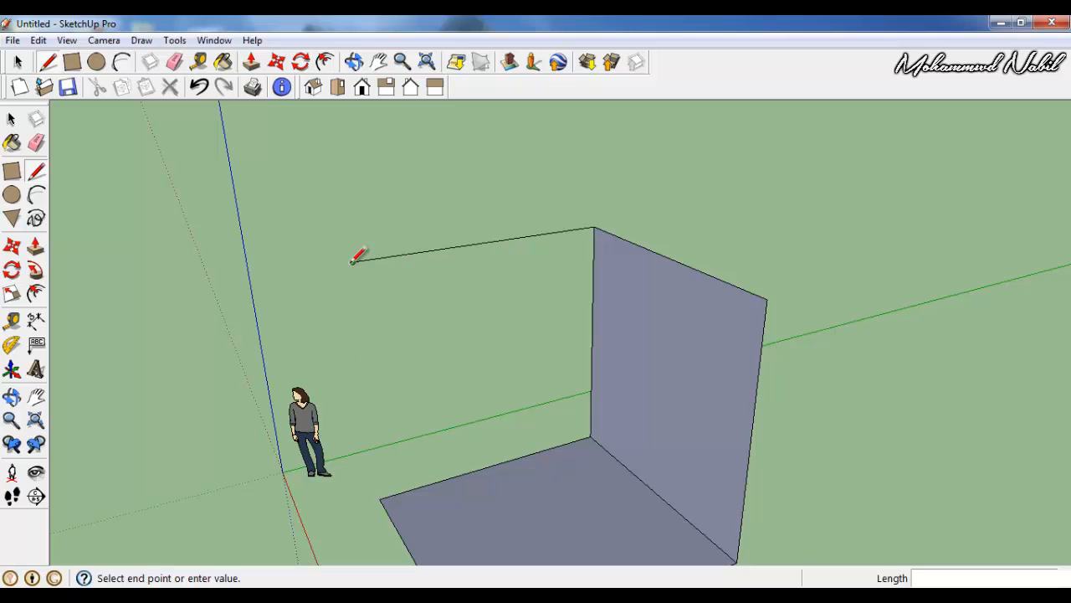
{"action": "left_click", "coordinate": [381, 498]}
Step: Add the opposite side wall with a top edge parallel to the green axis and a 4 m vertical edge down to the square's corner
{"action": "middle_click_drag", "start_coordinate": [395, 494], "coordinate": [455, 407]}
{"action": "key", "text": "l"}
{"action": "left_click", "coordinate": [595, 156]}
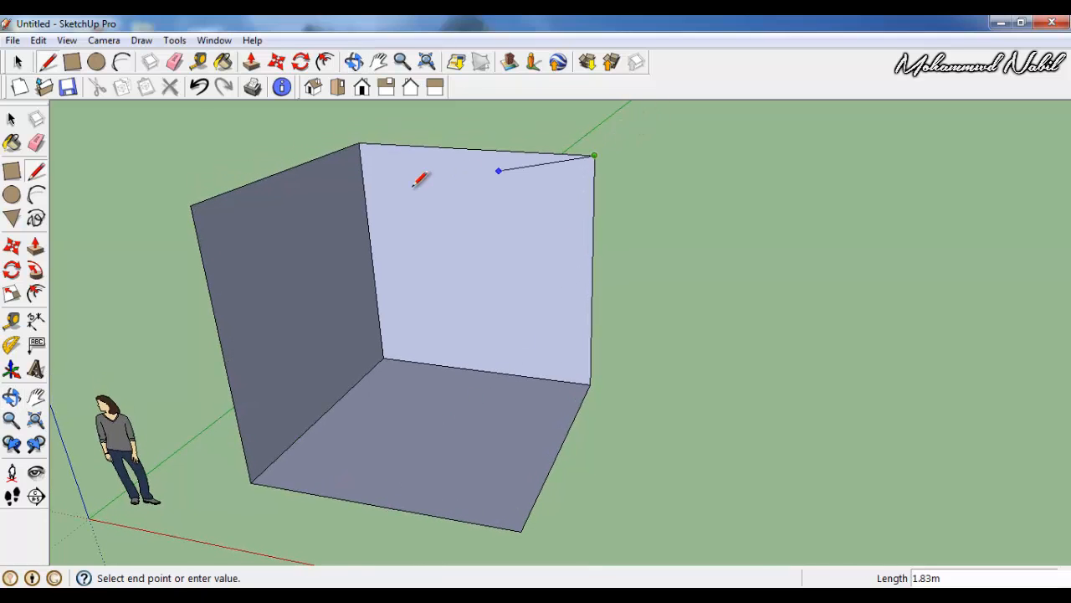
{"action": "middle_click_drag", "start_coordinate": [347, 232], "coordinate": [125, 251]}
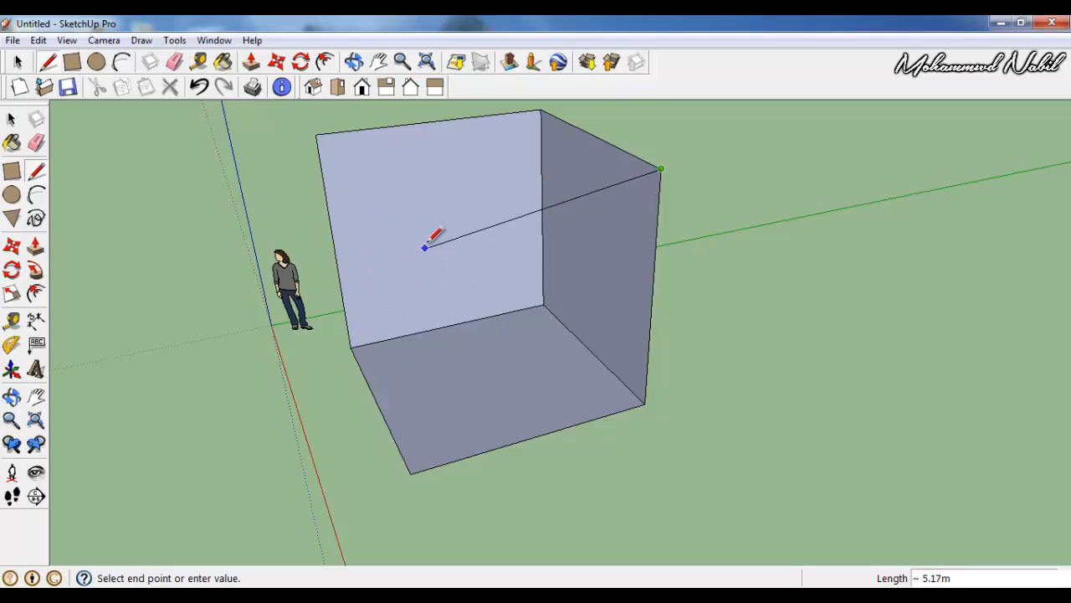
{"action": "left_click", "coordinate": [376, 213]}
{"action": "left_click", "coordinate": [411, 473]}
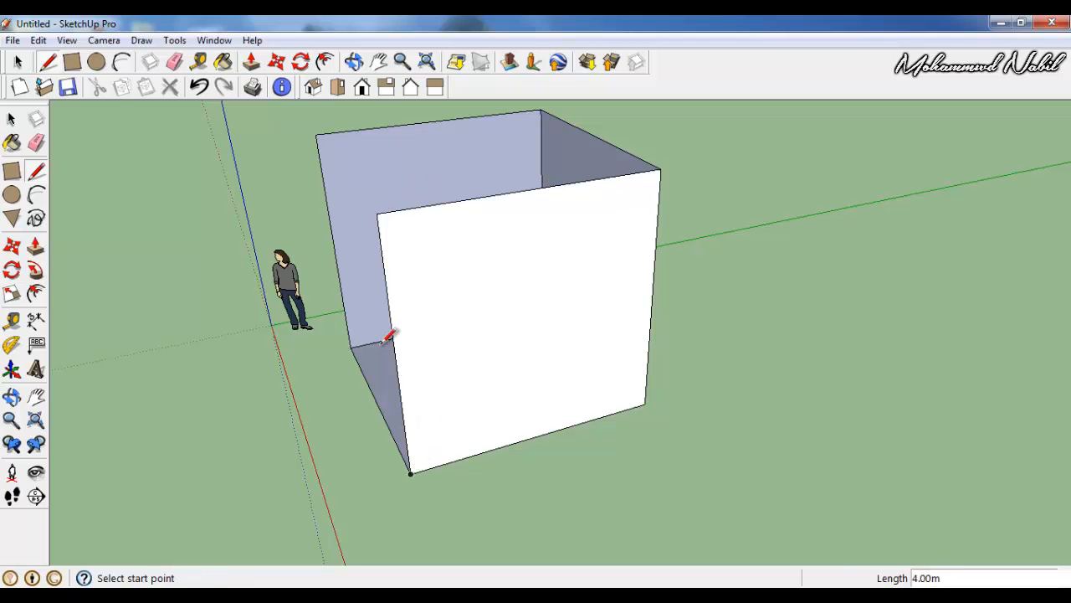
Step: Close the cube's top and remaining open side with a 4 m line between the two free upper corners
{"action": "mouse_move", "coordinate": [387, 335]}
{"action": "middle_mouse_down"}
{"action": "mouse_move", "coordinate": [801, 444]}
{"action": "mouse_move", "coordinate": [622, 360]}
{"action": "mouse_move", "coordinate": [559, 381]}
{"action": "mouse_move", "coordinate": [590, 348]}
{"action": "middle_mouse_up"}
{"action": "left_click", "coordinate": [594, 315]}
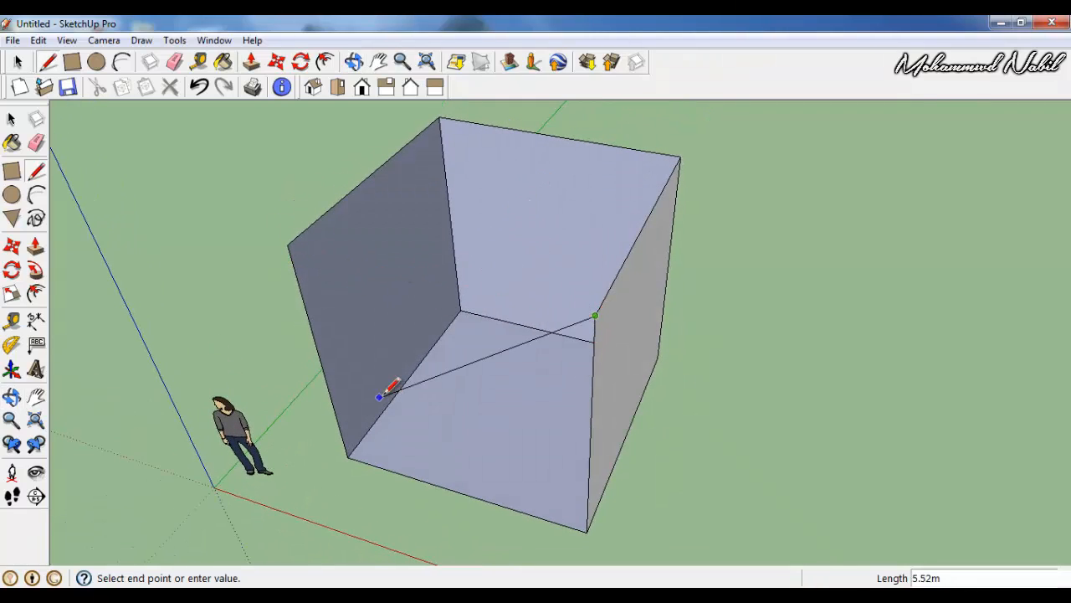
{"action": "mouse_move", "coordinate": [381, 398]}
{"action": "middle_mouse_down"}
{"action": "mouse_move", "coordinate": [468, 231]}
{"action": "mouse_move", "coordinate": [397, 311]}
{"action": "mouse_move", "coordinate": [392, 438]}
{"action": "mouse_move", "coordinate": [449, 268]}
{"action": "middle_mouse_up"}
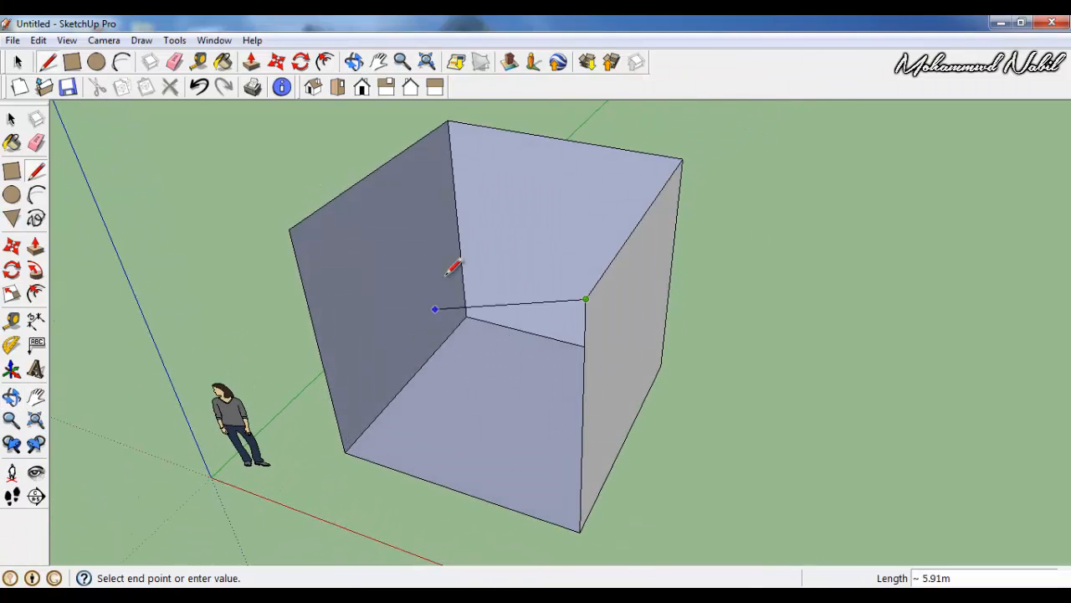
{"action": "left_click", "coordinate": [291, 232]}
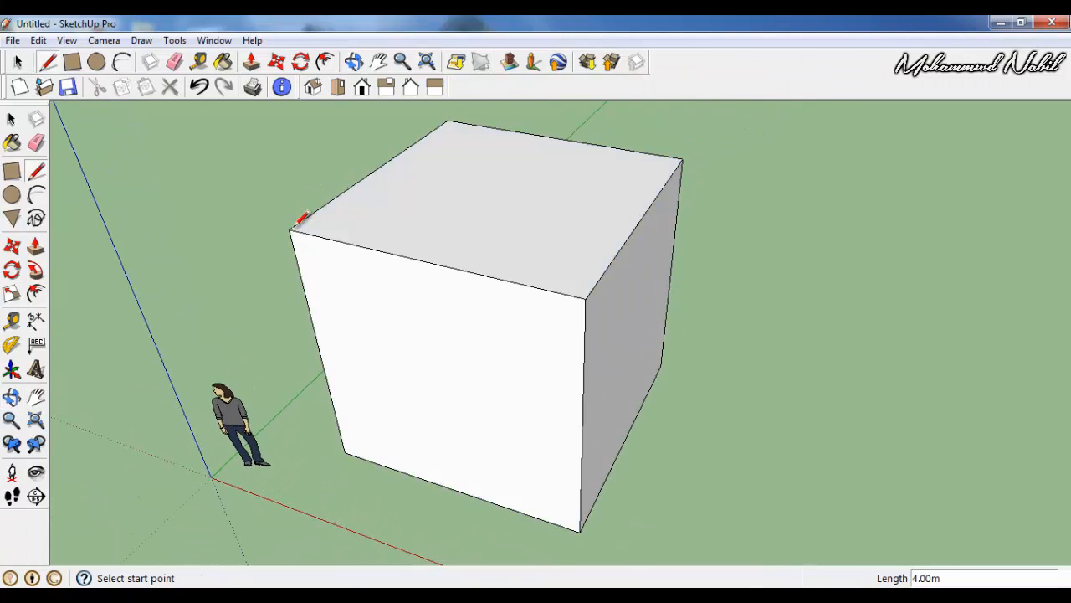
Step: Orbit, pan and zoom around the finished cube to examine its faces and corners
{"action": "middle_click_drag", "start_coordinate": [433, 260], "coordinate": [773, 366]}
{"action": "scroll", "coordinate": [694, 347], "scroll_direction": "down", "scroll_amount": 2}
{"action": "middle_click_drag", "start_coordinate": [611, 334], "coordinate": [683, 343]}
{"action": "scroll", "coordinate": [546, 376], "scroll_direction": "up", "scroll_amount": 2}
{"action": "middle_click_drag", "start_coordinate": [544, 397], "coordinate": [490, 345], "text": "shift"}
{"action": "scroll", "coordinate": [490, 347], "scroll_direction": "up", "scroll_amount": 2}
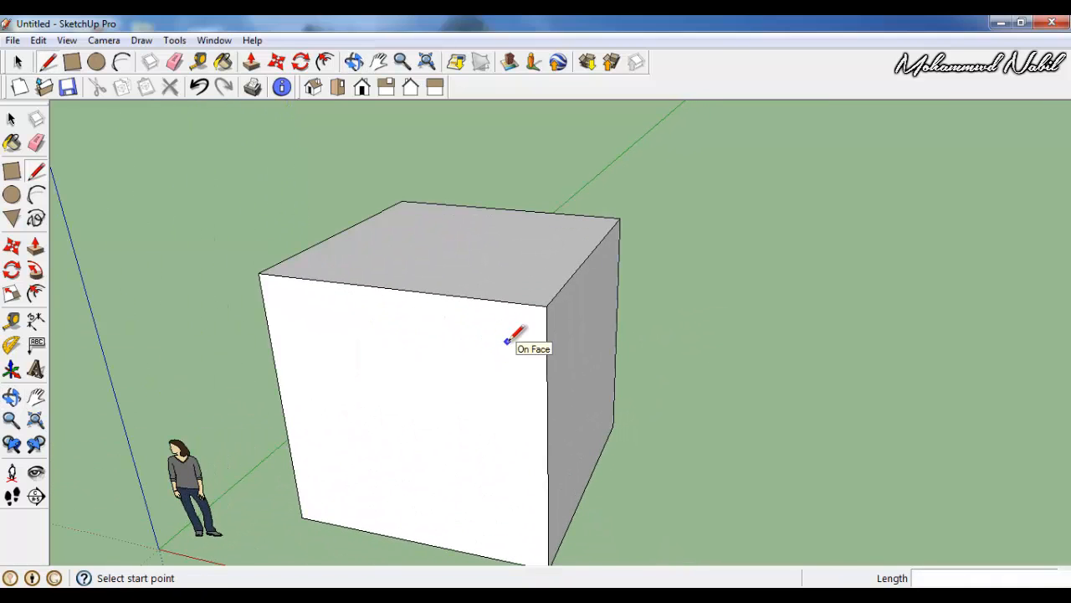
{"action": "mouse_move", "coordinate": [623, 319]}
{"action": "middle_mouse_down"}
{"action": "mouse_move", "coordinate": [567, 306]}
{"action": "mouse_move", "coordinate": [537, 314]}
{"action": "mouse_move", "coordinate": [538, 379]}
{"action": "middle_mouse_up"}
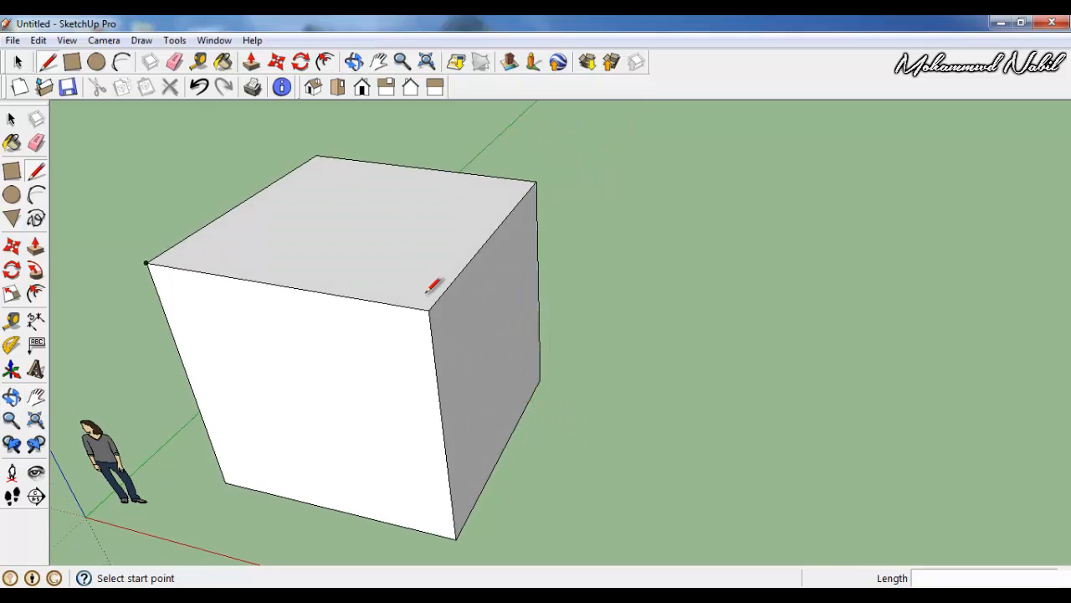
{"action": "mouse_move", "coordinate": [432, 285]}
{"action": "middle_mouse_down"}
{"action": "mouse_move", "coordinate": [421, 270]}
{"action": "mouse_move", "coordinate": [132, 340]}
{"action": "mouse_move", "coordinate": [545, 220]}
{"action": "mouse_move", "coordinate": [549, 370]}
{"action": "mouse_move", "coordinate": [481, 335]}
{"action": "middle_mouse_up"}
Step: Select the cube's side face away from the figure, and replace that selection with the face's top edge
{"action": "left_click", "coordinate": [12, 121]}
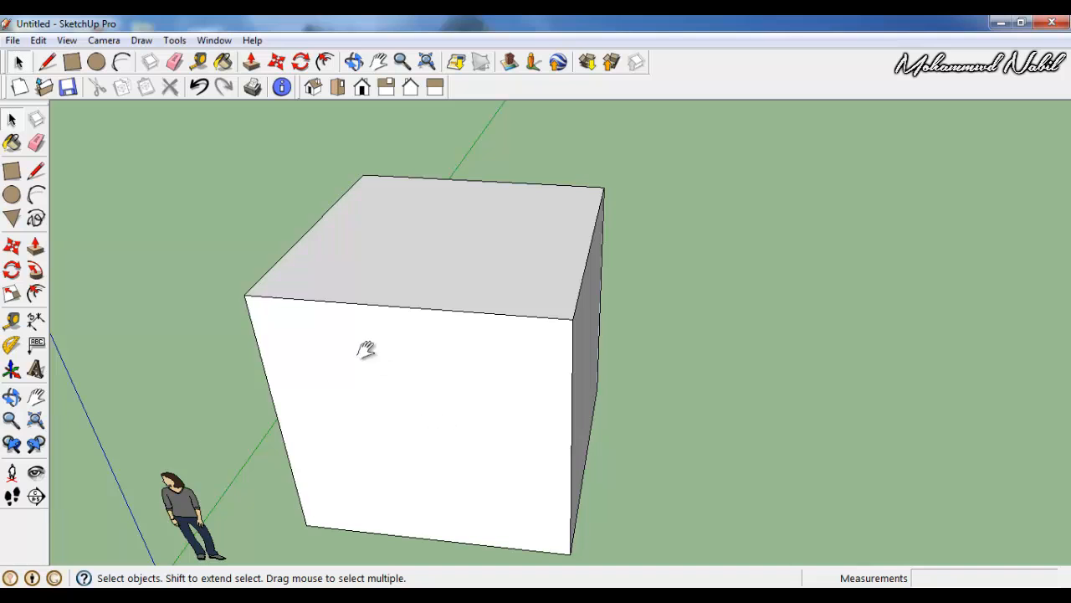
{"action": "middle_click_drag", "start_coordinate": [363, 350], "coordinate": [559, 275]}
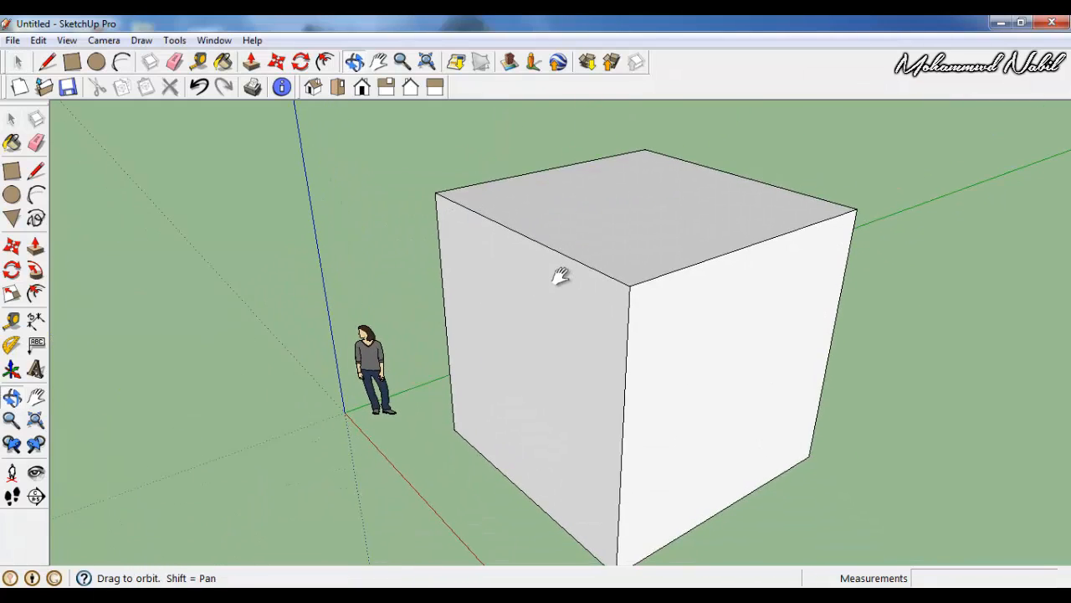
{"action": "scroll", "coordinate": [498, 290], "scroll_direction": "down", "scroll_amount": 2}
{"action": "left_click", "coordinate": [649, 320]}
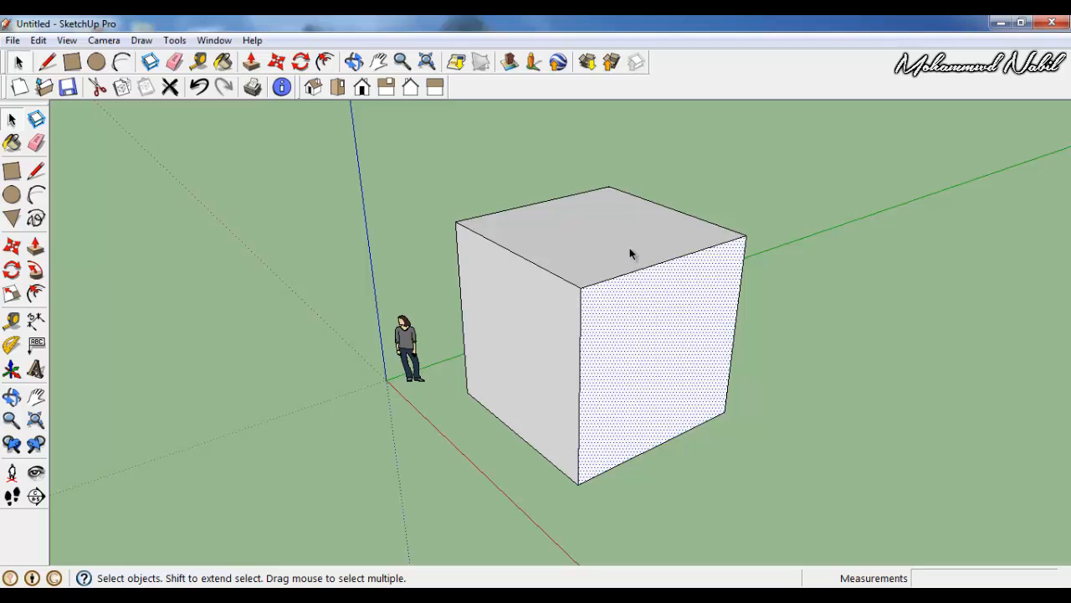
{"action": "left_click", "coordinate": [634, 278]}
Step: Add the same face's two vertical edges, the cube's top face and the top back edge to the selection
{"action": "scroll", "coordinate": [582, 334], "scroll_direction": "up", "scroll_amount": 4}
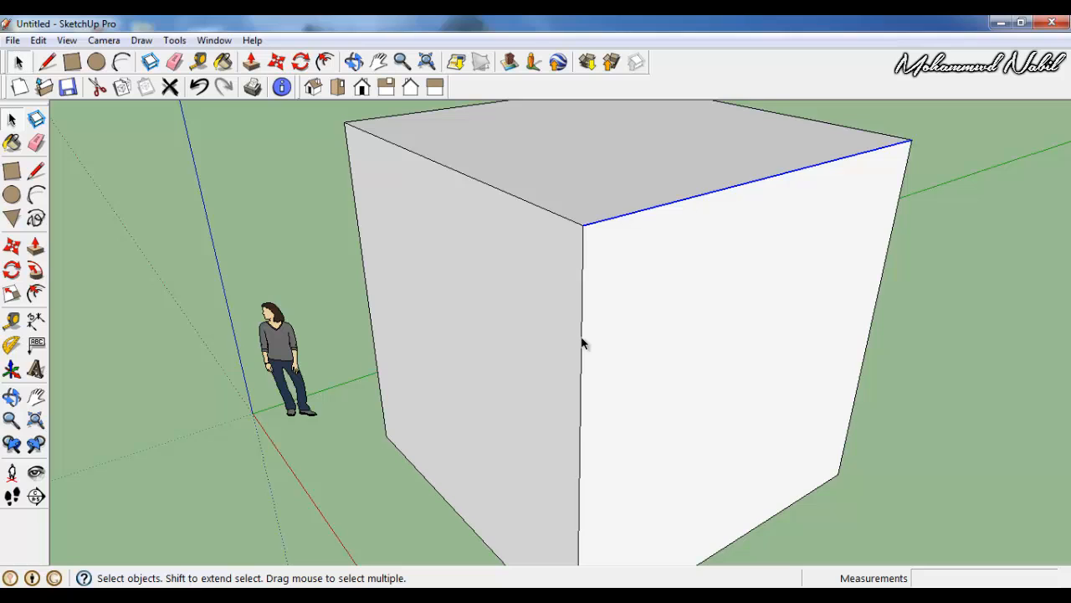
{"action": "scroll", "coordinate": [637, 237], "scroll_direction": "down", "scroll_amount": 2}
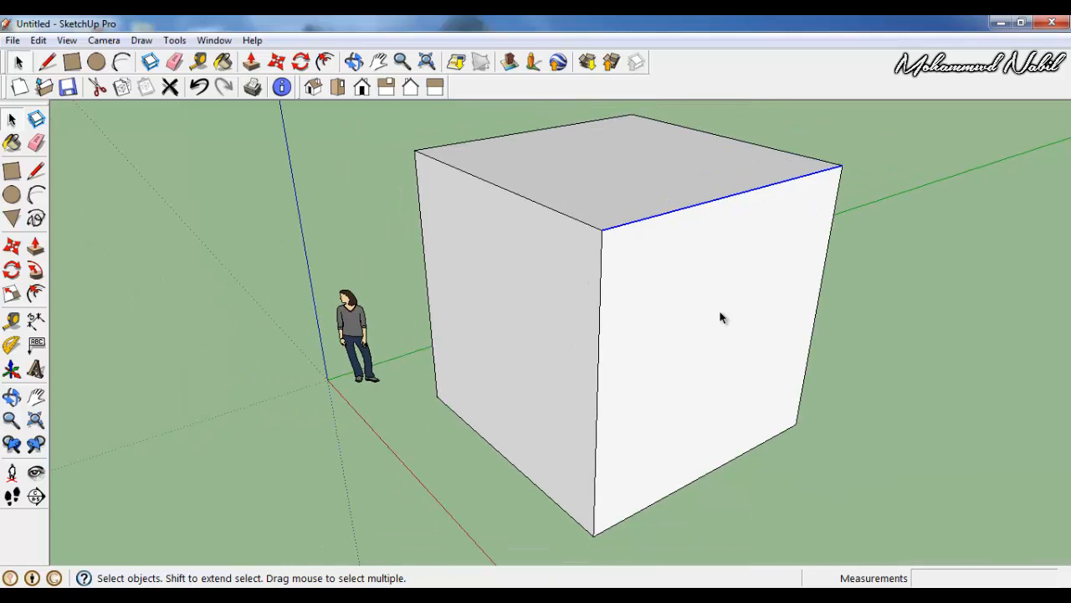
{"action": "middle_click_drag", "start_coordinate": [722, 317], "coordinate": [679, 293]}
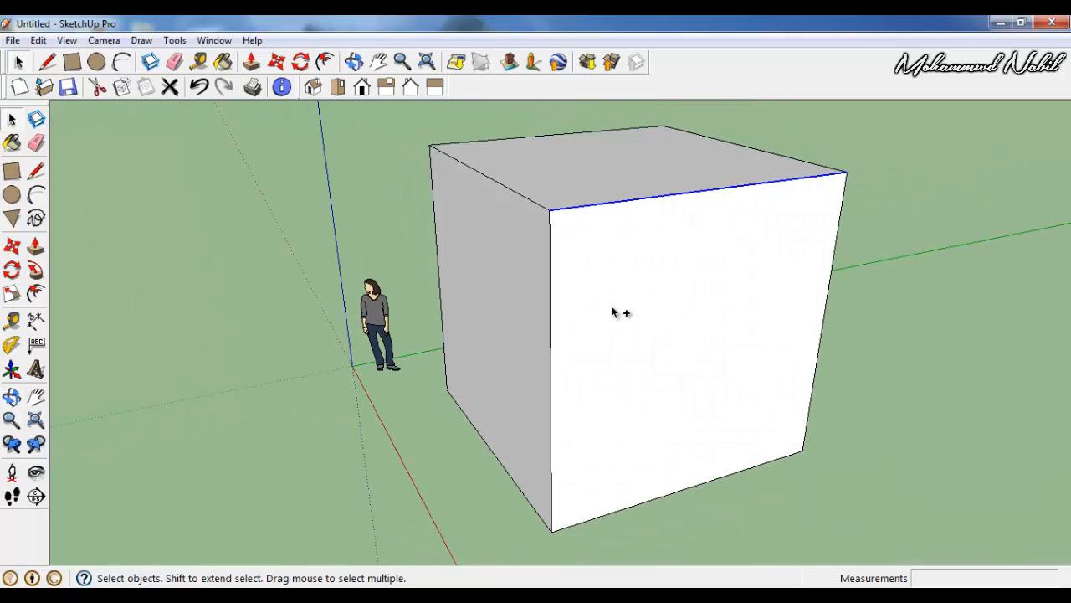
{"action": "left_click", "coordinate": [551, 321], "text": "ctrl"}
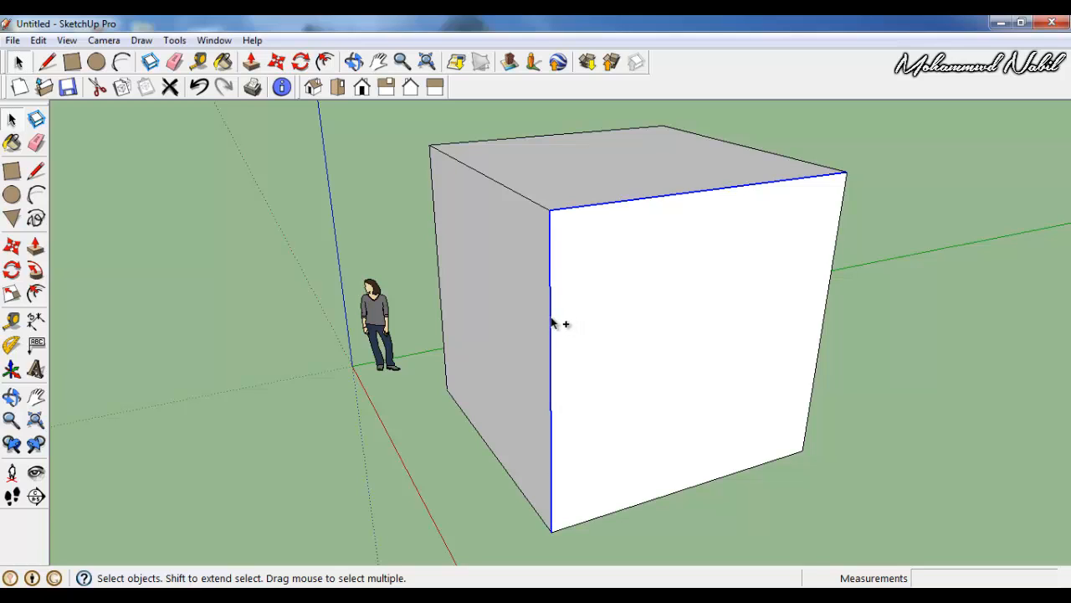
{"action": "left_click", "coordinate": [828, 290], "text": "ctrl"}
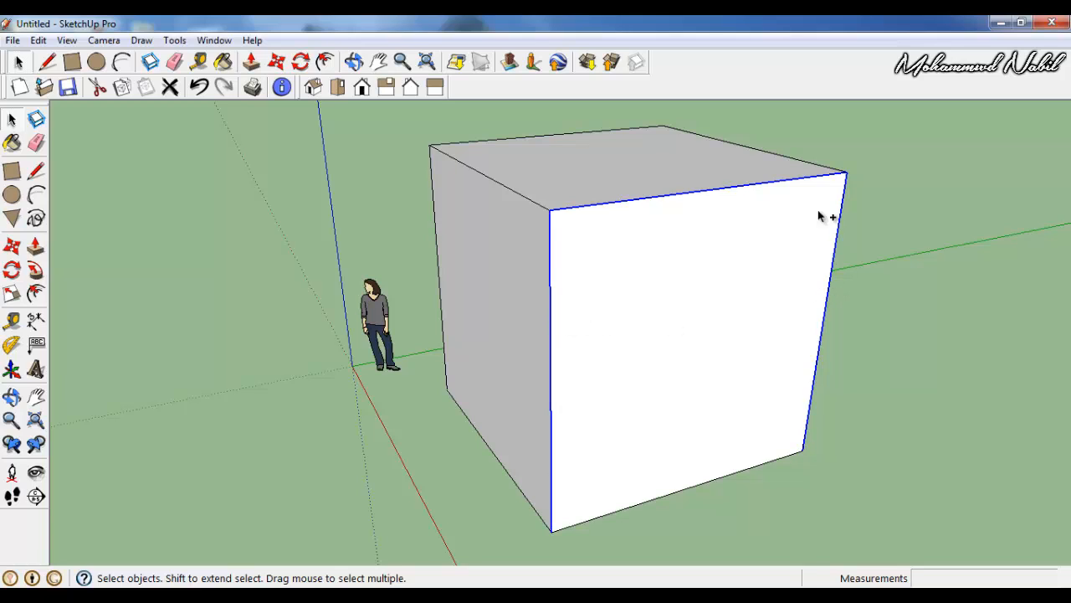
{"action": "left_click", "coordinate": [750, 168], "text": "ctrl"}
{"action": "left_click", "coordinate": [752, 148], "text": "ctrl"}
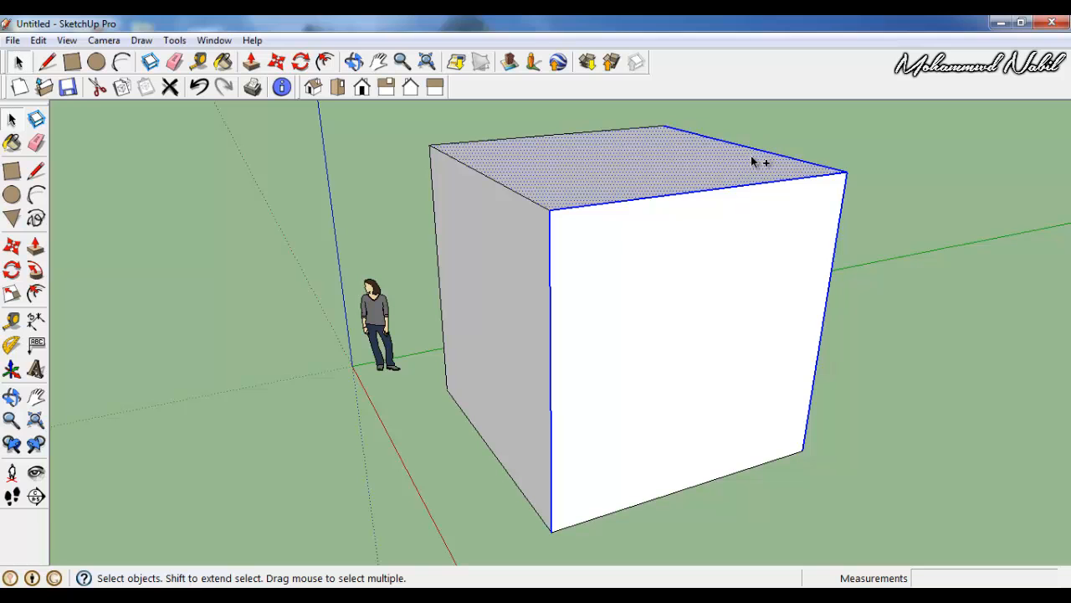
Step: Remove the cube's top face from the selection, keeping only the edges selected
{"action": "middle_click_drag", "start_coordinate": [689, 189], "coordinate": [623, 176]}
{"action": "scroll", "coordinate": [622, 177], "scroll_direction": "up", "scroll_amount": 2}
{"action": "scroll", "coordinate": [621, 192], "scroll_direction": "down", "scroll_amount": 1}
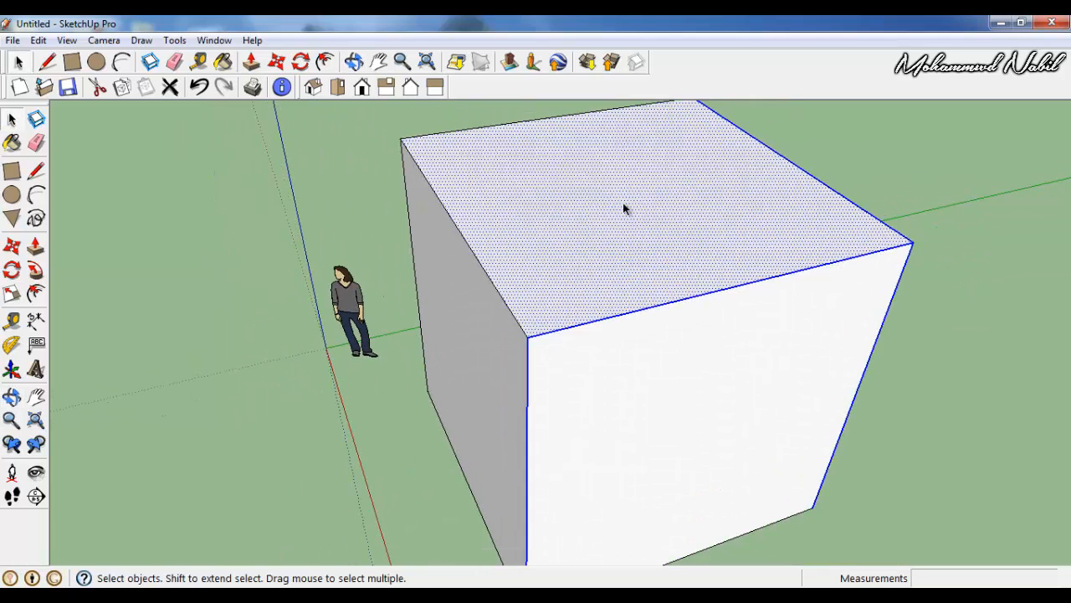
{"action": "left_click", "coordinate": [643, 209], "text": "shift"}
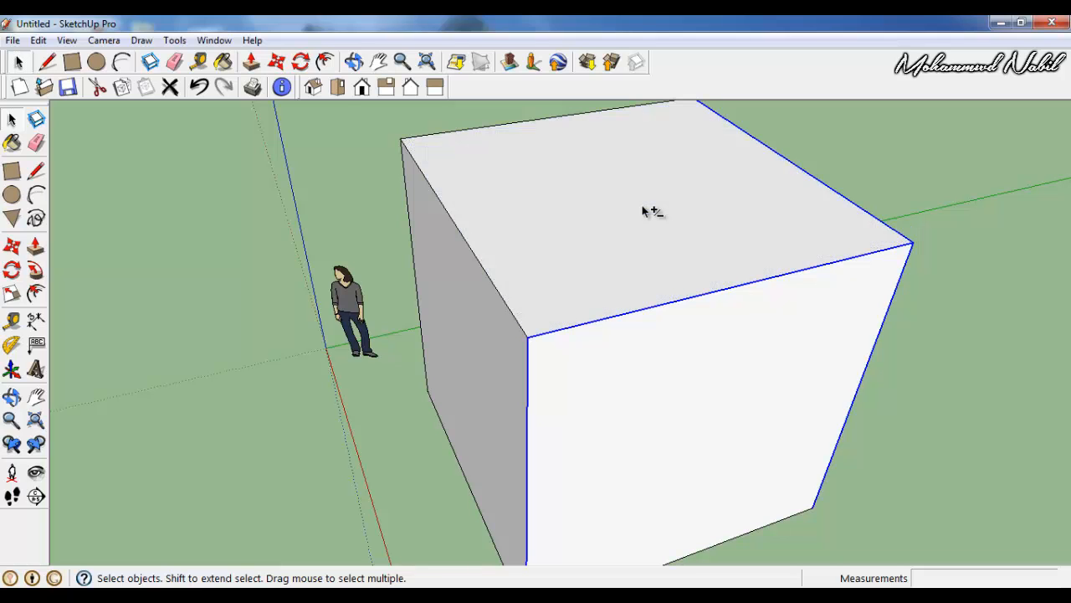
Step: Delete the four selected cube edges, and undo the deletion
{"action": "scroll", "coordinate": [643, 211], "scroll_direction": "down", "scroll_amount": 3}
{"action": "middle_click_drag", "start_coordinate": [692, 254], "coordinate": [551, 288]}
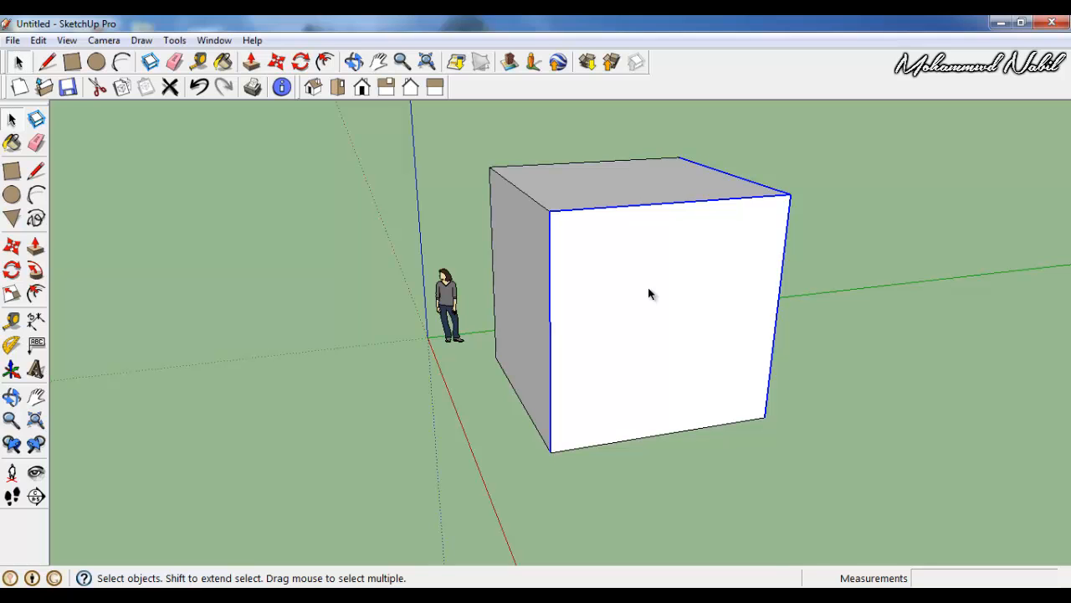
{"action": "key", "text": "Delete"}
{"action": "middle_click_drag", "start_coordinate": [617, 289], "coordinate": [686, 295]}
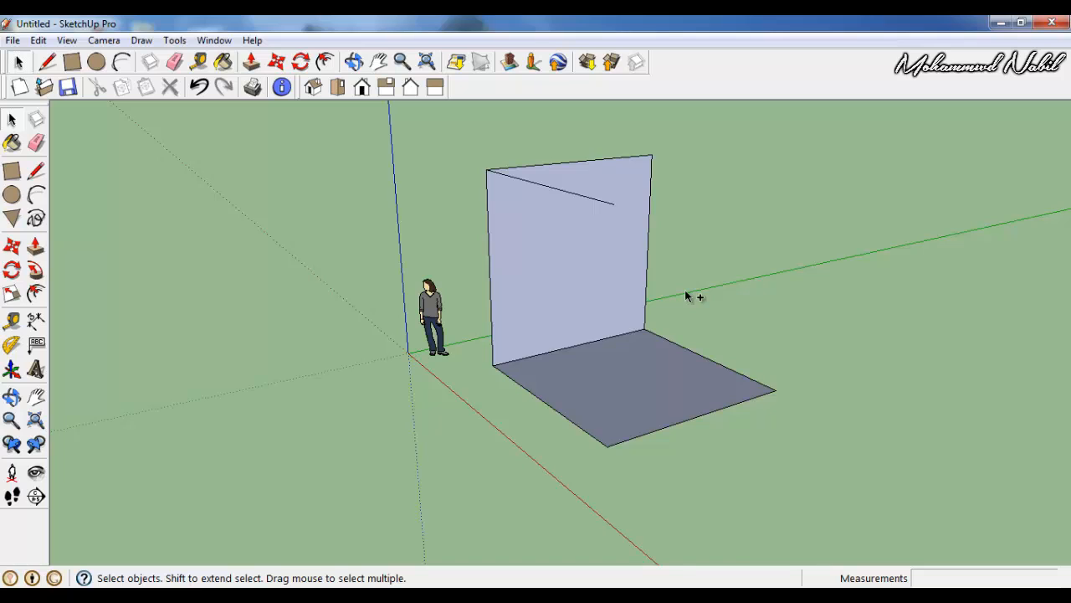
{"action": "key", "text": "ctrl+z"}
{"action": "middle_click_drag", "start_coordinate": [712, 262], "coordinate": [563, 276]}
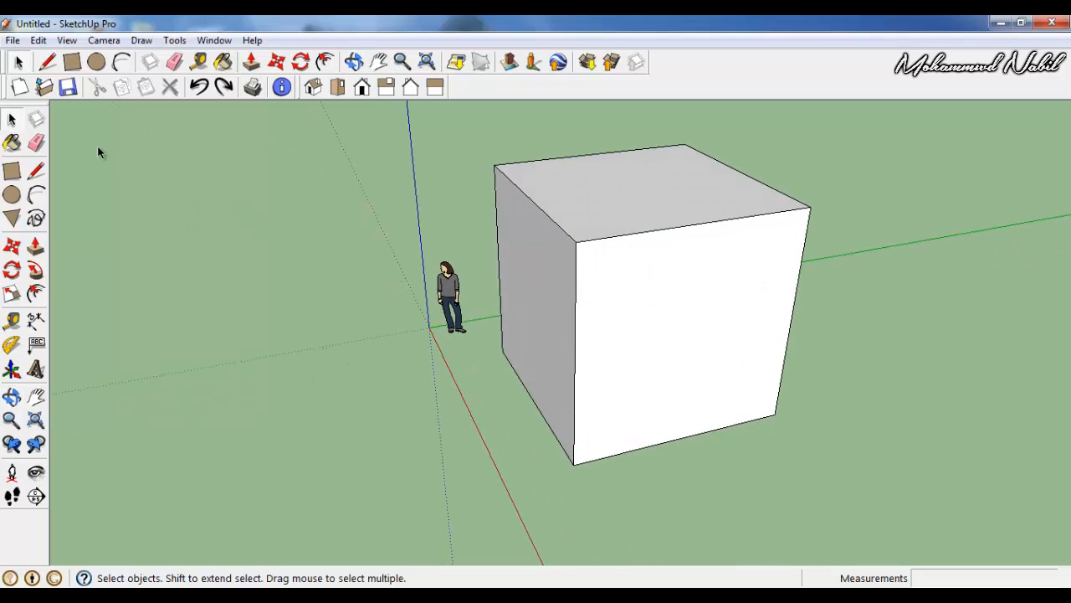
Step: Erase the three edges meeting at the cube's near top corner with the Eraser, and undo the three erasures
{"action": "left_click", "coordinate": [36, 144]}
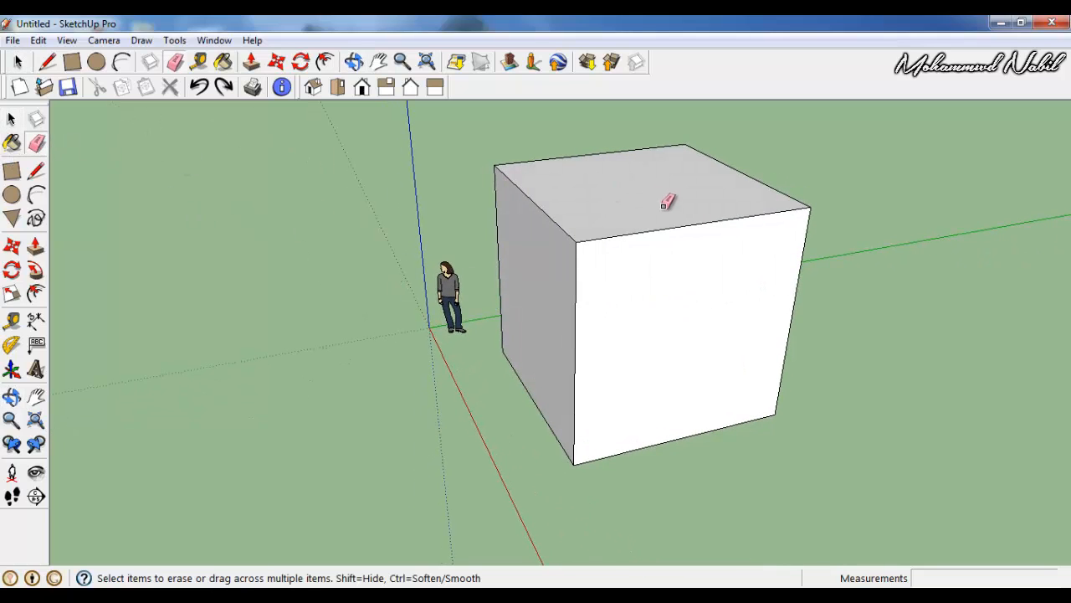
{"action": "middle_click_drag", "start_coordinate": [664, 215], "coordinate": [678, 249]}
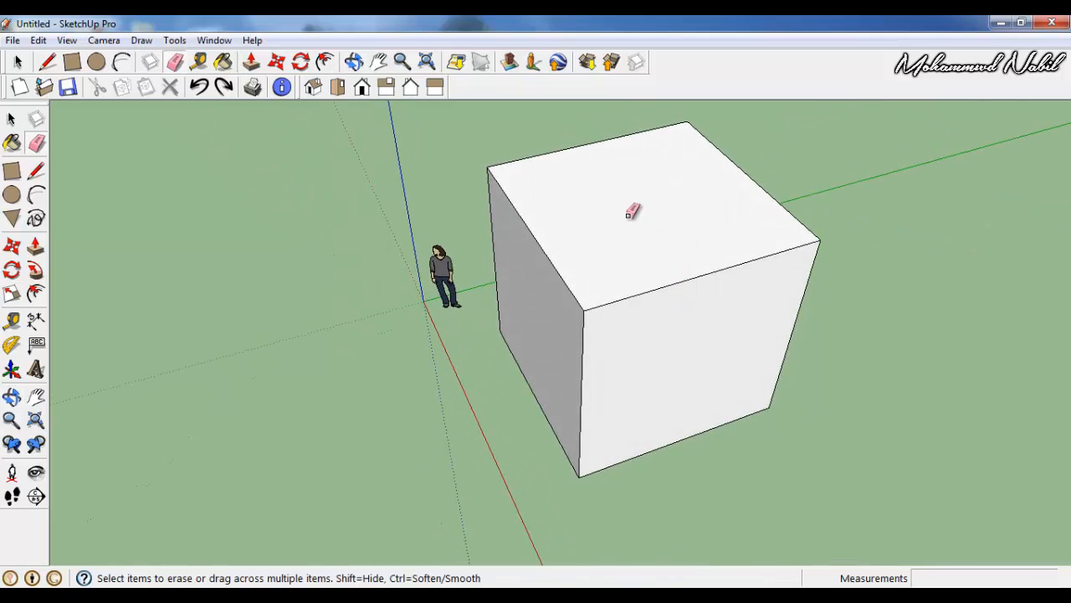
{"action": "left_click_drag", "start_coordinate": [638, 302], "coordinate": [611, 281]}
{"action": "left_click_drag", "start_coordinate": [572, 282], "coordinate": [548, 289]}
{"action": "left_click_drag", "start_coordinate": [575, 349], "coordinate": [597, 352]}
{"action": "key", "text": "ctrl+z"}
{"action": "key", "text": "ctrl+z"}
{"action": "key", "text": "ctrl+z"}
Step: Erase several cube edges in one continuous Eraser stroke across the top and front, and undo the erasure
{"action": "mouse_move", "coordinate": [729, 191]}
{"action": "middle_mouse_down"}
{"action": "mouse_move", "coordinate": [628, 263]}
{"action": "mouse_move", "coordinate": [581, 181]}
{"action": "mouse_move", "coordinate": [655, 252]}
{"action": "middle_mouse_up"}
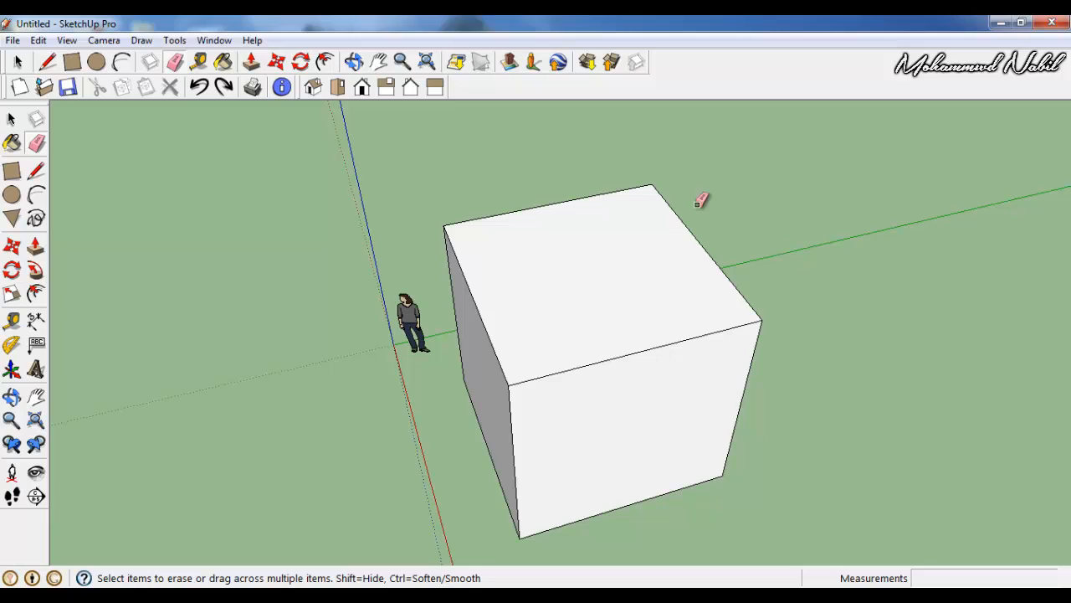
{"action": "mouse_move", "coordinate": [683, 202]}
{"action": "left_mouse_down"}
{"action": "mouse_move", "coordinate": [641, 207]}
{"action": "mouse_move", "coordinate": [623, 242]}
{"action": "left_mouse_up"}
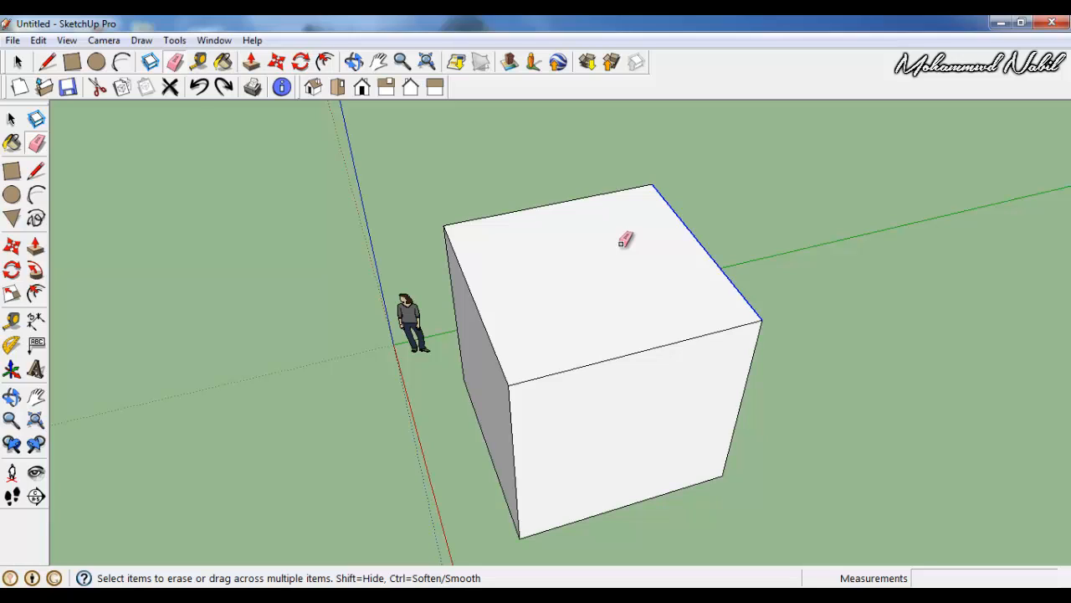
{"action": "mouse_move", "coordinate": [626, 240]}
{"action": "left_mouse_down"}
{"action": "mouse_move", "coordinate": [673, 343]}
{"action": "mouse_move", "coordinate": [755, 401]}
{"action": "mouse_move", "coordinate": [572, 421]}
{"action": "mouse_move", "coordinate": [574, 450]}
{"action": "mouse_move", "coordinate": [605, 488]}
{"action": "mouse_move", "coordinate": [497, 321]}
{"action": "mouse_move", "coordinate": [549, 195]}
{"action": "mouse_move", "coordinate": [450, 255]}
{"action": "mouse_move", "coordinate": [497, 450]}
{"action": "left_mouse_up"}
{"action": "mouse_move", "coordinate": [708, 292]}
{"action": "middle_mouse_down"}
{"action": "mouse_move", "coordinate": [489, 150]}
{"action": "mouse_move", "coordinate": [617, 193]}
{"action": "mouse_move", "coordinate": [691, 191]}
{"action": "middle_mouse_up"}
{"action": "key", "text": "ctrl+z"}
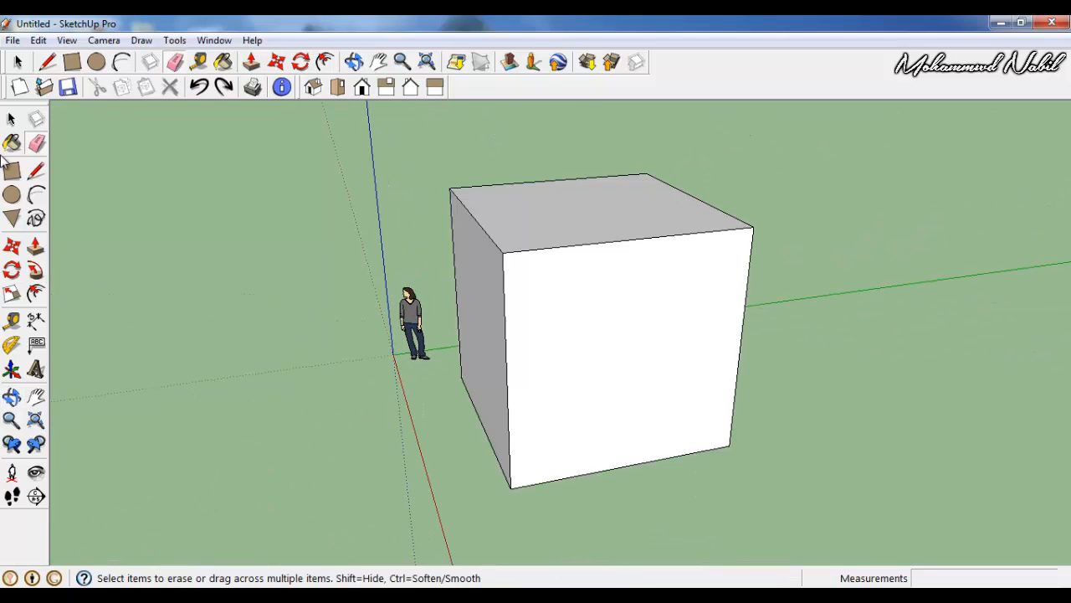
Step: Select the cube's face along the red axis, and add its four bounding edges to the selection one by one
{"action": "left_click", "coordinate": [11, 119]}
{"action": "mouse_move", "coordinate": [289, 205]}
{"action": "middle_mouse_down"}
{"action": "mouse_move", "coordinate": [605, 266]}
{"action": "mouse_move", "coordinate": [624, 229]}
{"action": "mouse_move", "coordinate": [600, 294]}
{"action": "middle_mouse_up"}
{"action": "left_click", "coordinate": [605, 293]}
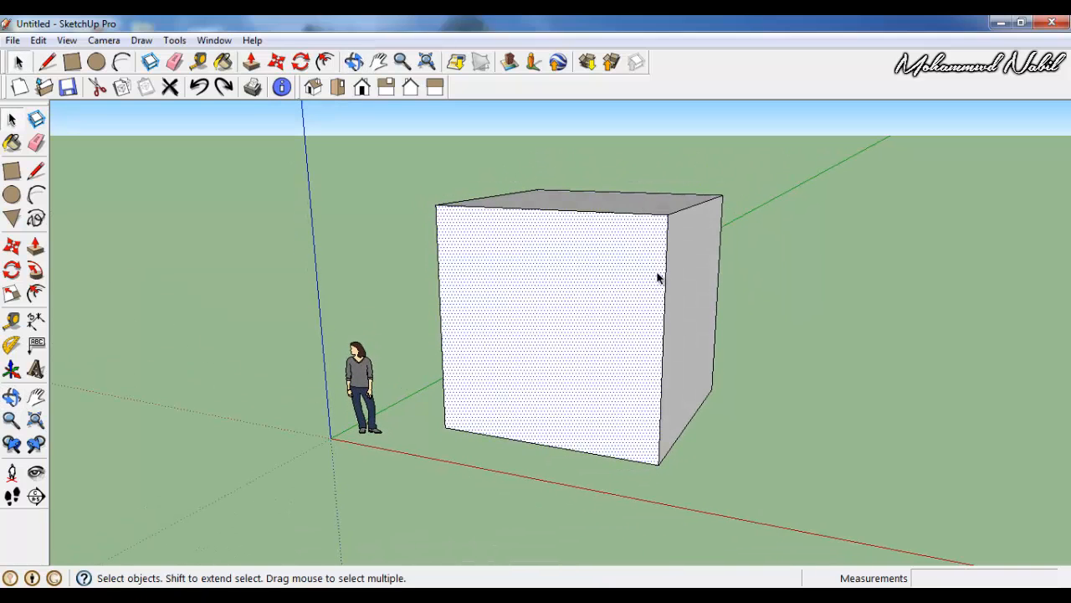
{"action": "middle_click_drag", "start_coordinate": [658, 278], "coordinate": [641, 239]}
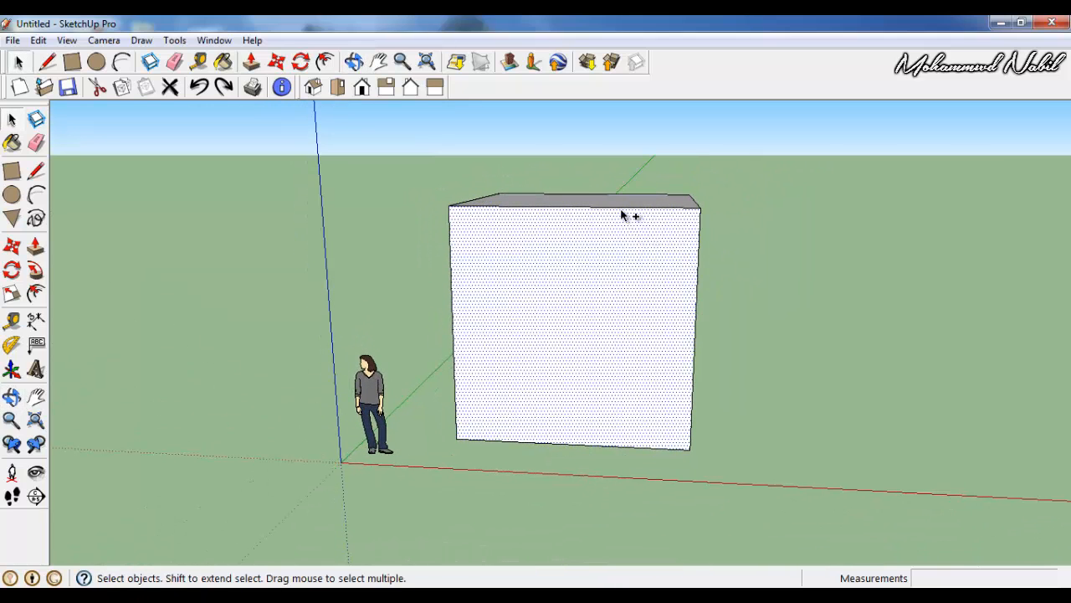
{"action": "left_click", "coordinate": [549, 205], "text": "ctrl"}
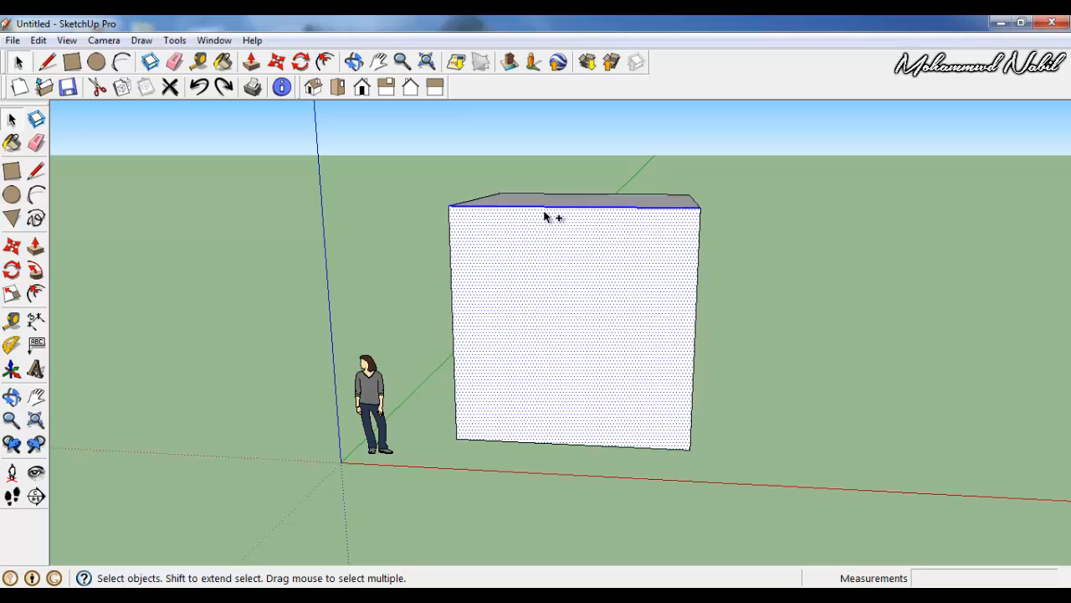
{"action": "left_click", "coordinate": [451, 262], "text": "ctrl"}
{"action": "left_click", "coordinate": [541, 445], "text": "ctrl"}
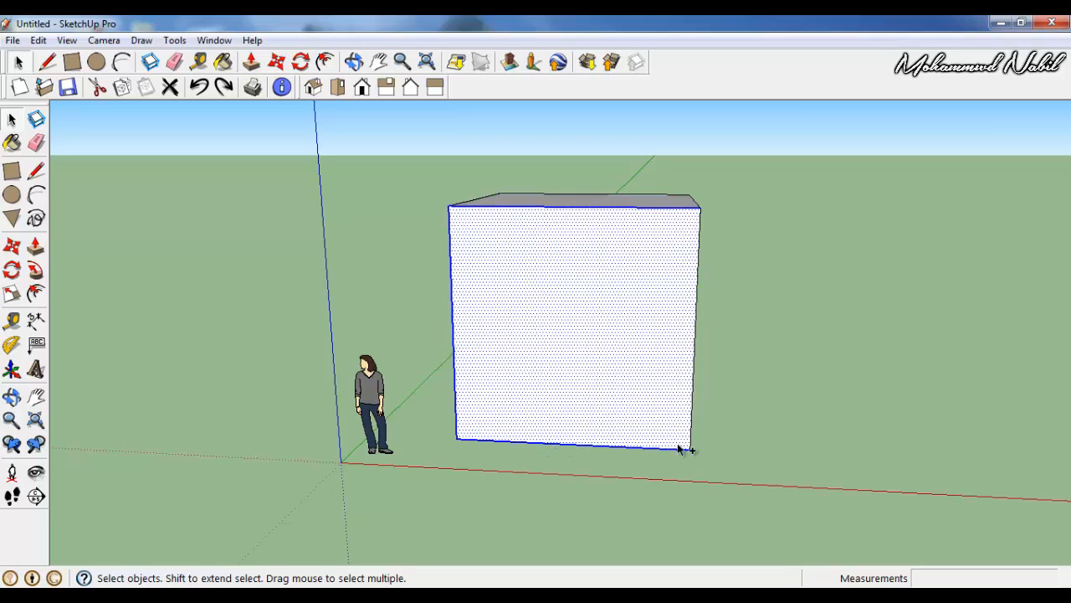
{"action": "left_click", "coordinate": [695, 408], "text": "ctrl"}
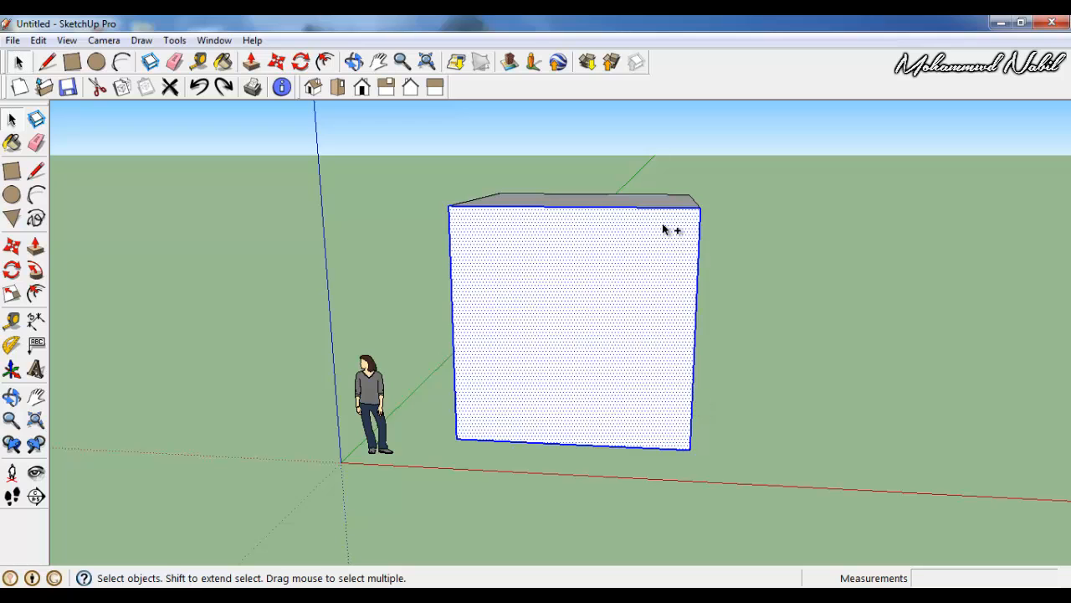
Step: Select the face along the red axis alone, extend the selection to its bounding edges at once, and clear it
{"action": "middle_click_drag", "start_coordinate": [589, 283], "coordinate": [429, 358]}
{"action": "left_click", "coordinate": [561, 329]}
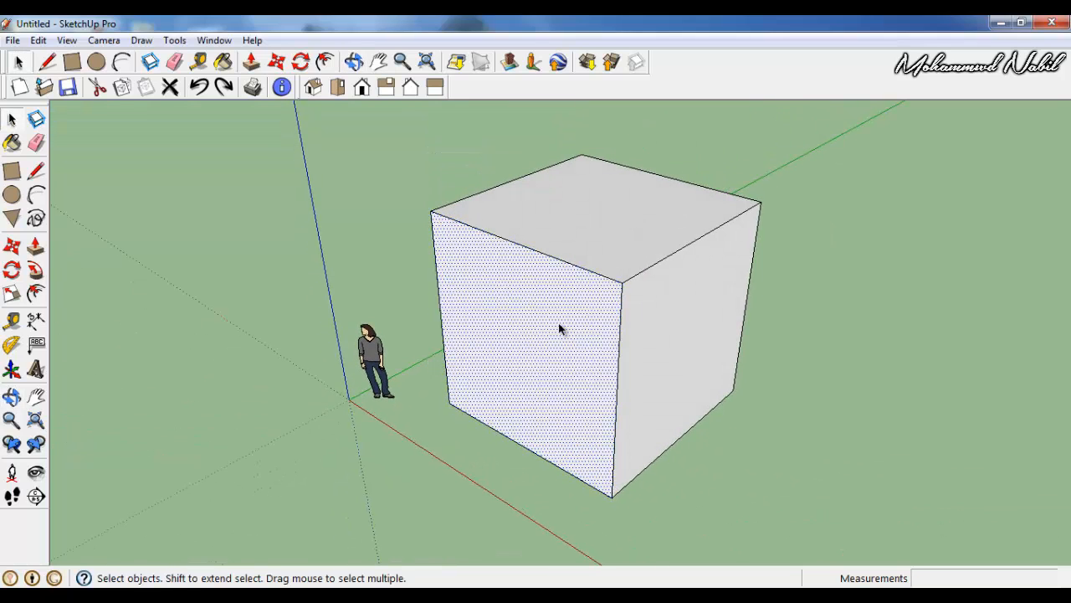
{"action": "middle_click_drag", "start_coordinate": [510, 337], "coordinate": [609, 335]}
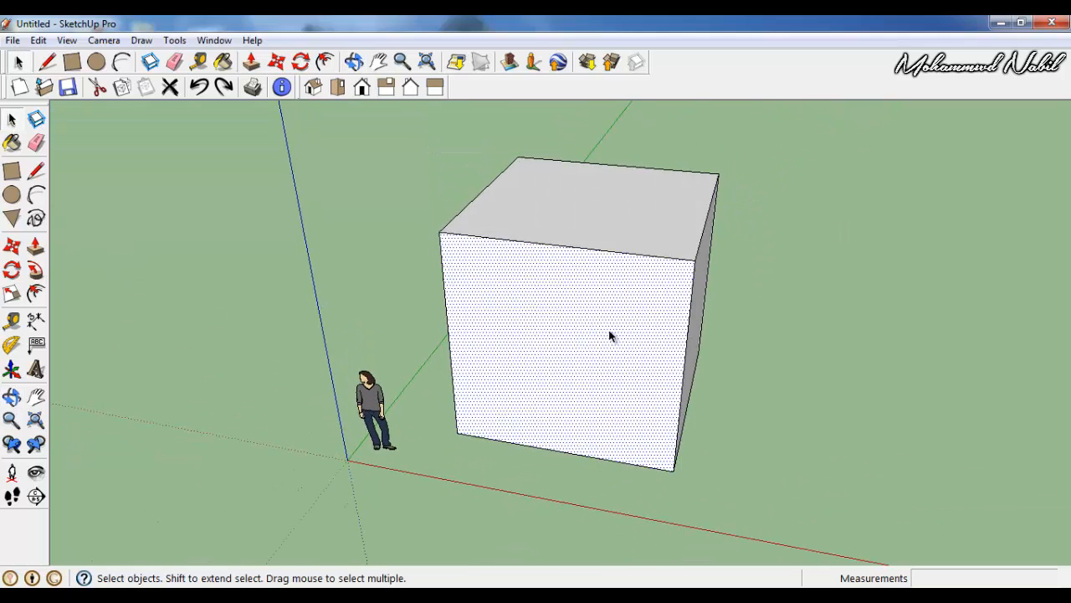
{"action": "double_click", "coordinate": [541, 338]}
{"action": "middle_click_drag", "start_coordinate": [545, 335], "coordinate": [485, 301]}
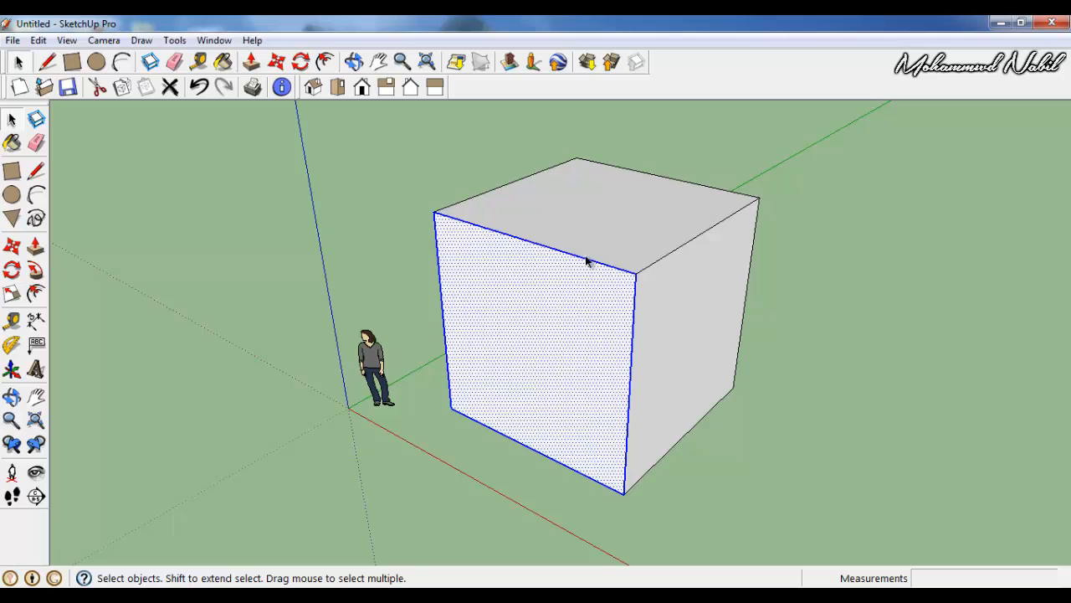
{"action": "middle_click_drag", "start_coordinate": [699, 233], "coordinate": [745, 234]}
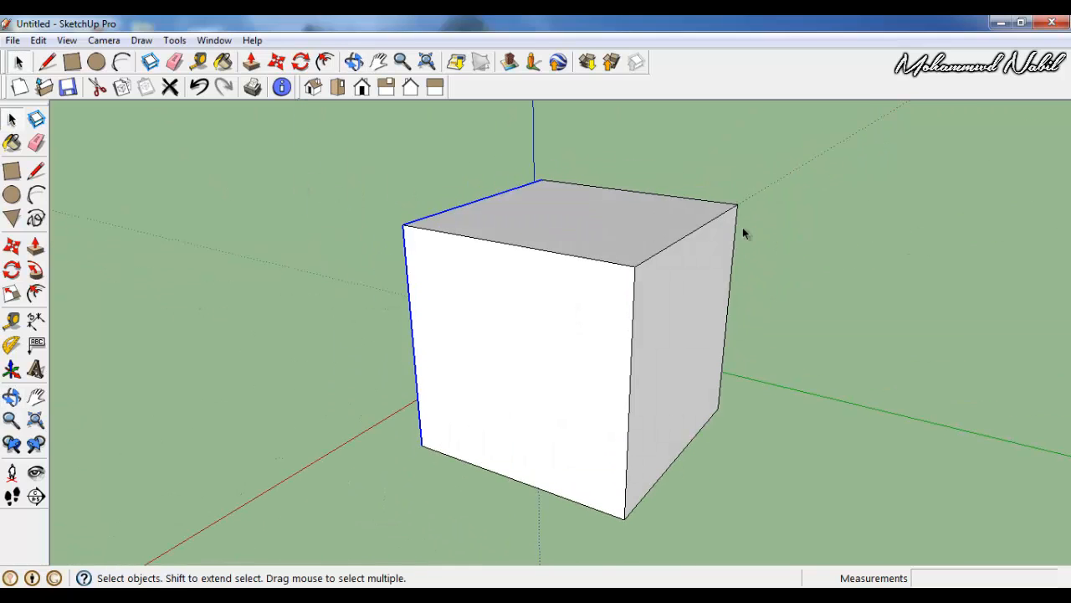
{"action": "left_click", "coordinate": [785, 167]}
Step: Reselect the face along the red axis, add its edges individually for comparison, and clear the selection
{"action": "middle_click_drag", "start_coordinate": [454, 244], "coordinate": [883, 309]}
{"action": "middle_click_drag", "start_coordinate": [837, 251], "coordinate": [567, 304]}
{"action": "left_click", "coordinate": [560, 359]}
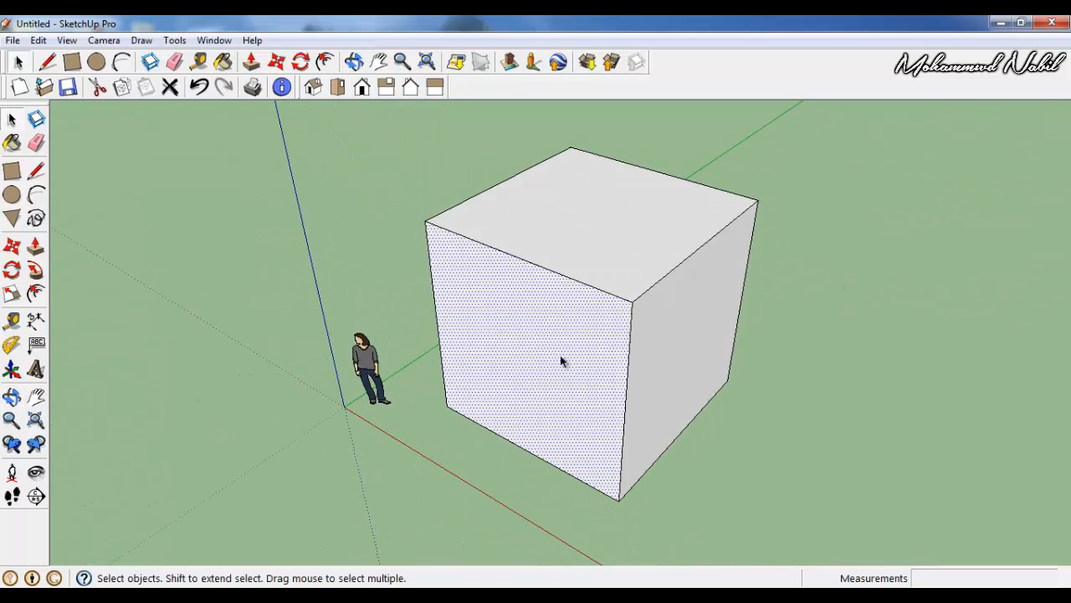
{"action": "left_click", "coordinate": [572, 279], "text": "ctrl"}
{"action": "left_click", "coordinate": [432, 285], "text": "ctrl"}
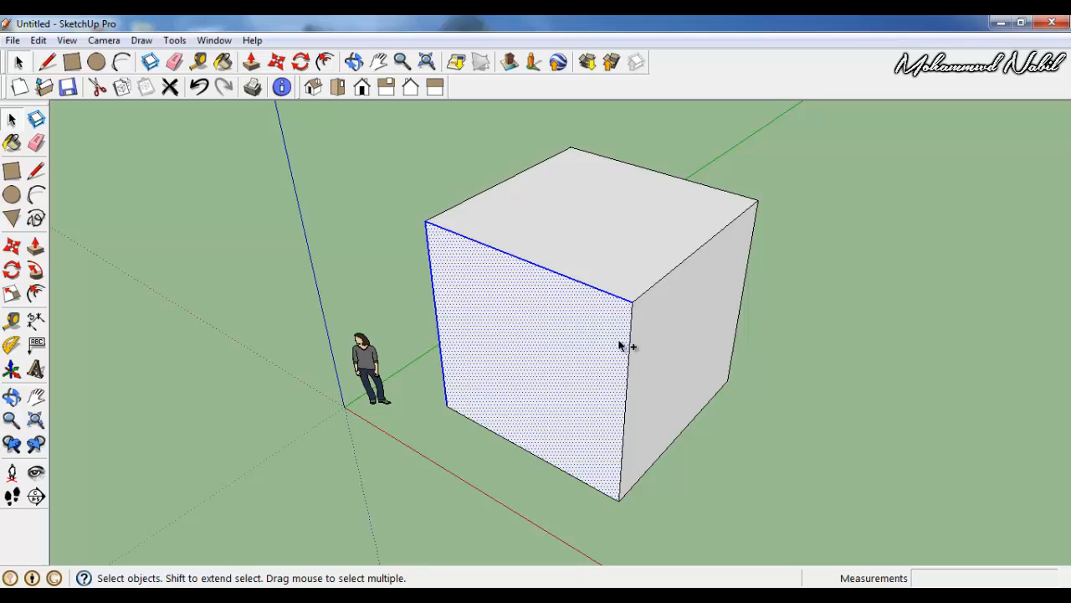
{"action": "left_click", "coordinate": [629, 341], "text": "ctrl"}
{"action": "left_click", "coordinate": [570, 475], "text": "ctrl"}
{"action": "left_click", "coordinate": [566, 482]}
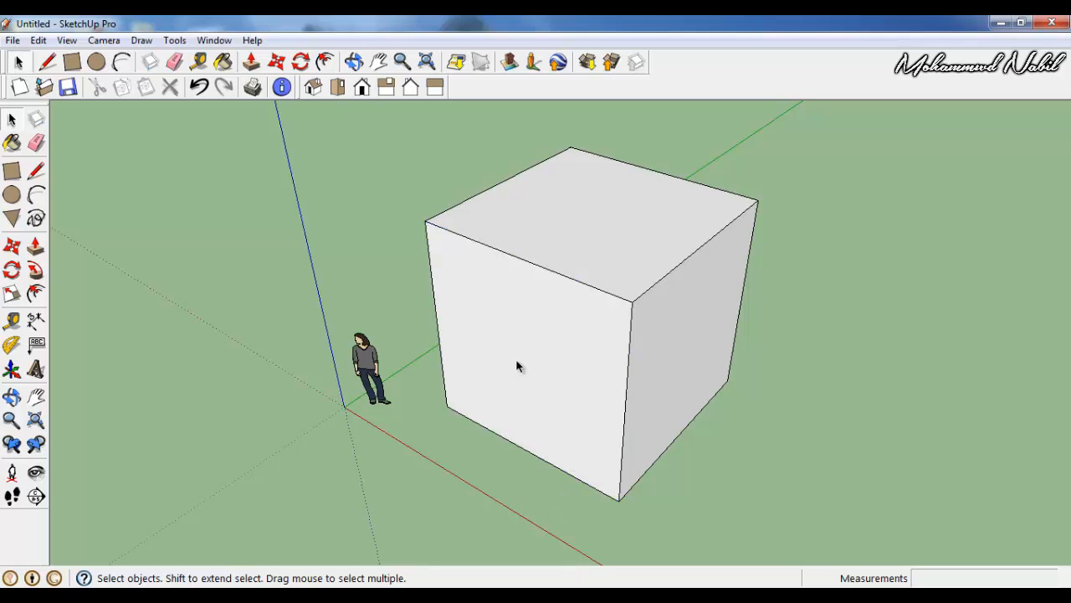
Step: Build a selection of the whole cube by adding its faces together with their edges, and clear it
{"action": "double_click", "coordinate": [516, 359]}
{"action": "middle_click_drag", "start_coordinate": [520, 373], "coordinate": [793, 382]}
{"action": "middle_click_drag", "start_coordinate": [739, 327], "coordinate": [509, 359]}
{"action": "left_click", "coordinate": [515, 358], "text": "ctrl"}
{"action": "left_click", "coordinate": [572, 210], "text": "ctrl"}
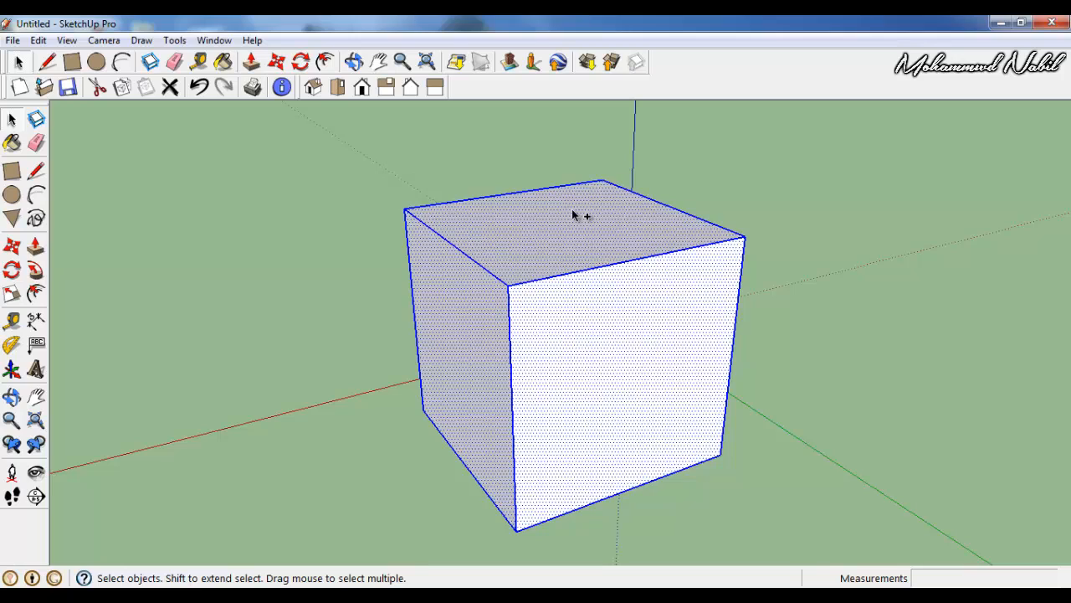
{"action": "left_click", "coordinate": [774, 193]}
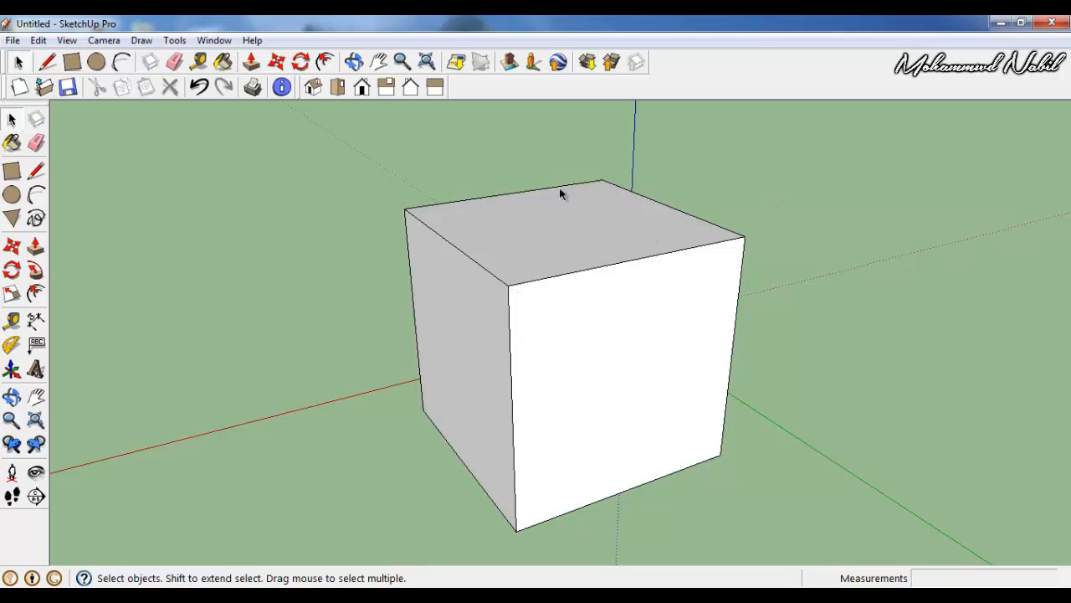
Step: Select the top face with its edges, extend the selection to all connected cube geometry, and deselect everything
{"action": "double_click", "coordinate": [530, 242]}
{"action": "triple_click", "coordinate": [529, 240]}
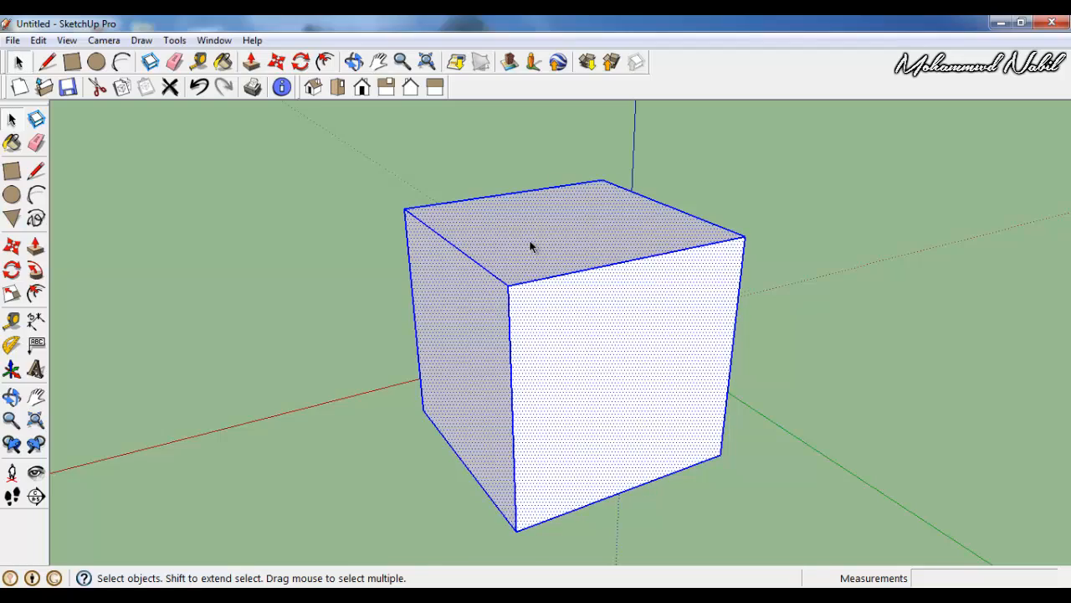
{"action": "middle_click_drag", "start_coordinate": [610, 239], "coordinate": [626, 311]}
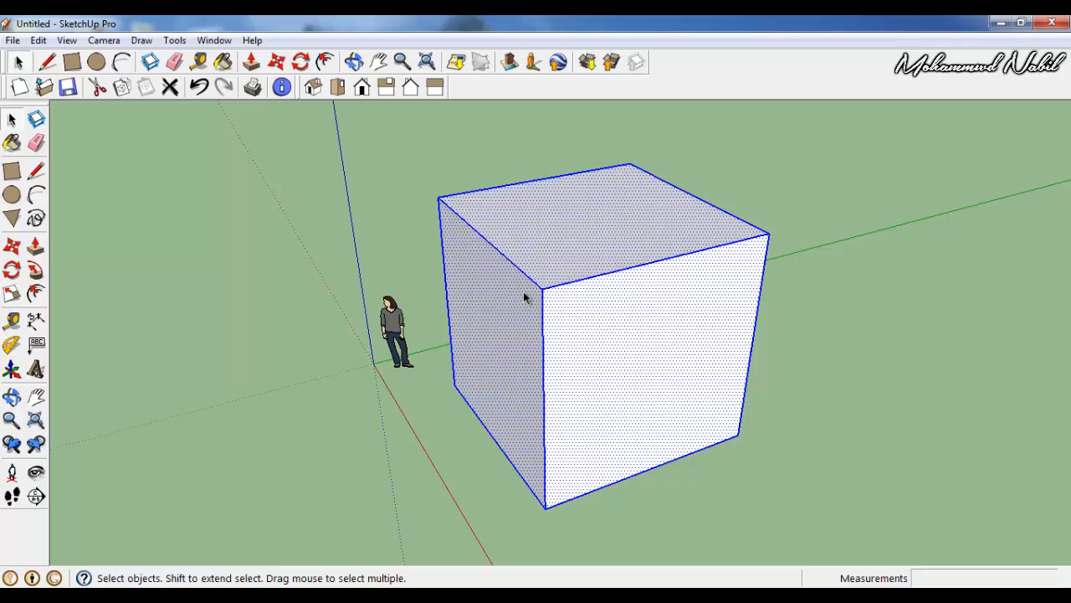
{"action": "middle_click_drag", "start_coordinate": [616, 162], "coordinate": [897, 303]}
{"action": "left_click", "coordinate": [896, 304]}
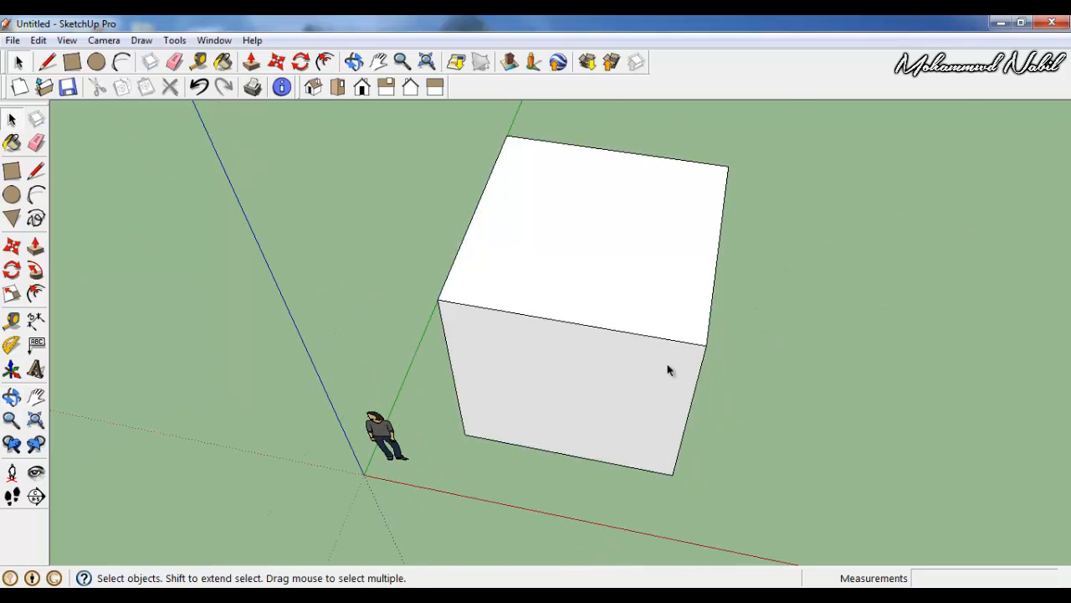
Step: Select the faces and edges touched by a crossing window over the cube's side away from the figure
{"action": "middle_click_drag", "start_coordinate": [668, 370], "coordinate": [615, 244]}
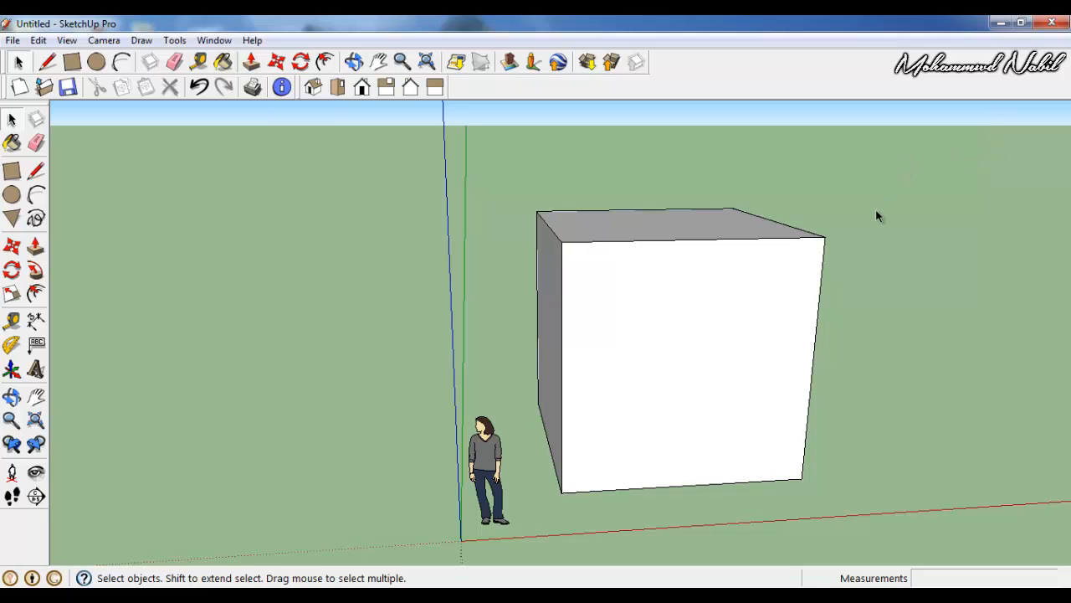
{"action": "mouse_move", "coordinate": [720, 484]}
{"action": "left_mouse_down"}
{"action": "mouse_move", "coordinate": [694, 499]}
{"action": "mouse_move", "coordinate": [724, 494]}
{"action": "left_mouse_up"}
{"action": "left_click_drag", "start_coordinate": [709, 504], "coordinate": [708, 504]}
{"action": "key", "text": "o"}
{"action": "left_click_drag", "start_coordinate": [661, 337], "coordinate": [629, 338]}
{"action": "key", "text": "space"}
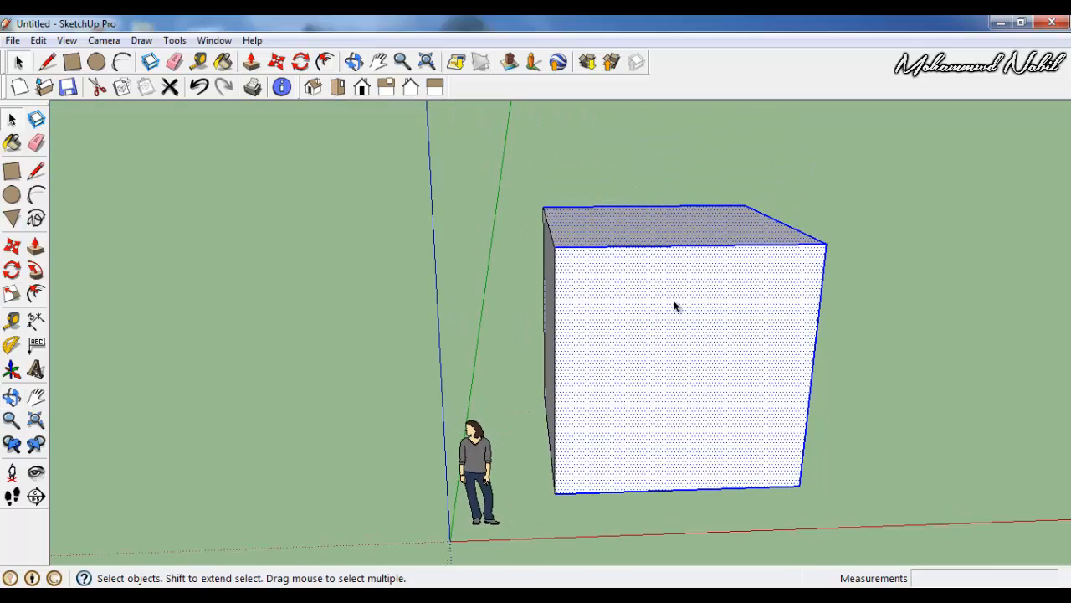
{"action": "key", "text": "o"}
{"action": "left_click_drag", "start_coordinate": [577, 311], "coordinate": [847, 228]}
{"action": "key", "text": "space"}
{"action": "left_click_drag", "start_coordinate": [785, 361], "coordinate": [676, 515]}
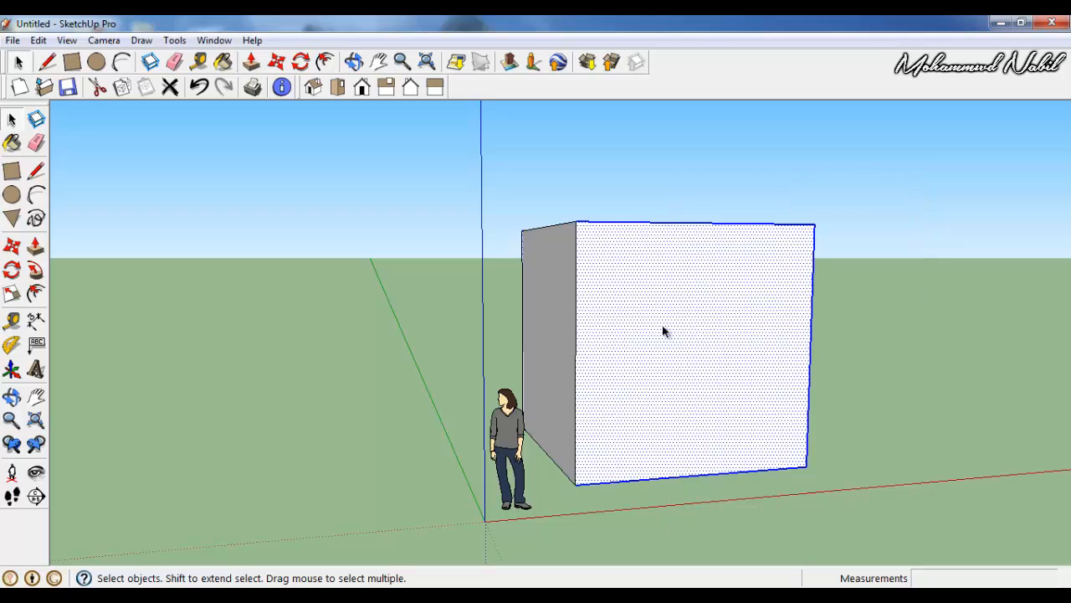
{"action": "middle_click_drag", "start_coordinate": [663, 332], "coordinate": [632, 322]}
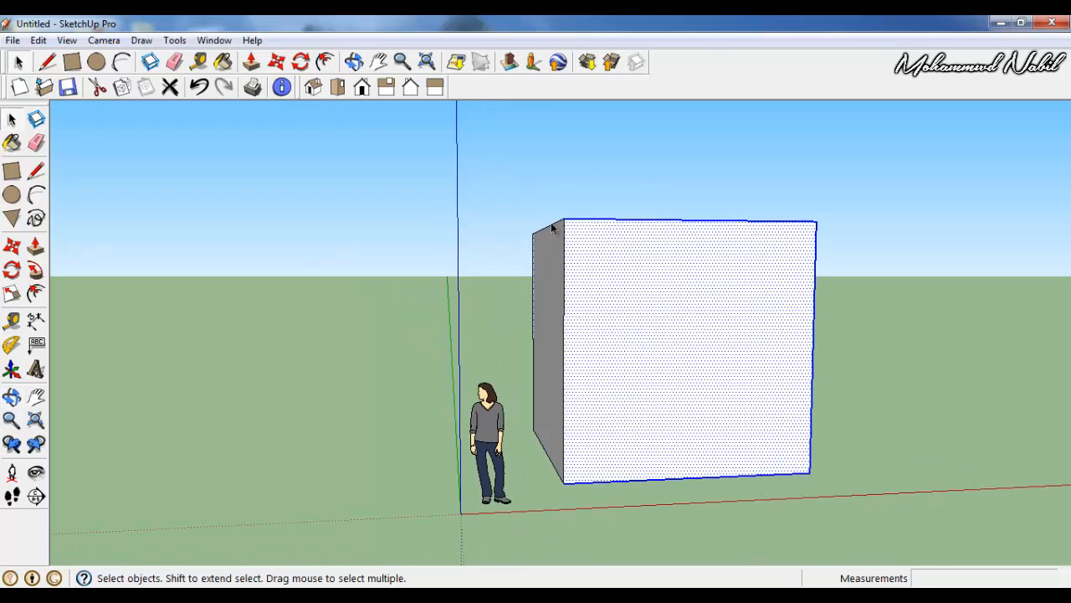
Step: Window-select the cube's narrow side face by the figure, and replace it with a crossing selection over the opposite side
{"action": "left_click_drag", "start_coordinate": [492, 197], "coordinate": [665, 515]}
{"action": "left_click", "coordinate": [774, 356]}
{"action": "left_click_drag", "start_coordinate": [849, 155], "coordinate": [725, 535]}
{"action": "mouse_move", "coordinate": [710, 281]}
{"action": "middle_mouse_down"}
{"action": "mouse_move", "coordinate": [692, 457]}
{"action": "mouse_move", "coordinate": [804, 330]}
{"action": "mouse_move", "coordinate": [888, 327]}
{"action": "mouse_move", "coordinate": [854, 347]}
{"action": "mouse_move", "coordinate": [691, 271]}
{"action": "middle_mouse_up"}
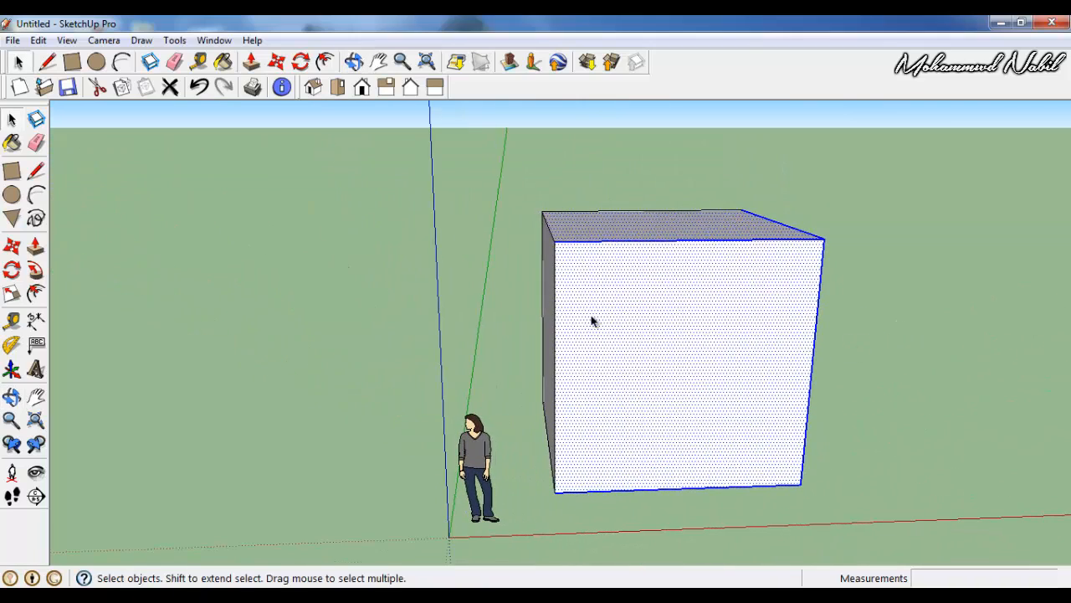
{"action": "middle_click_drag", "start_coordinate": [597, 330], "coordinate": [662, 301]}
{"action": "middle_click_drag", "start_coordinate": [597, 270], "coordinate": [553, 240]}
Step: Select only the narrow side face by the figure and its four edges with an enclosing window, and clear the selection
{"action": "left_click_drag", "start_coordinate": [545, 248], "coordinate": [649, 486]}
{"action": "middle_click_drag", "start_coordinate": [627, 244], "coordinate": [829, 516]}
{"action": "middle_click_drag", "start_coordinate": [299, 187], "coordinate": [525, 263]}
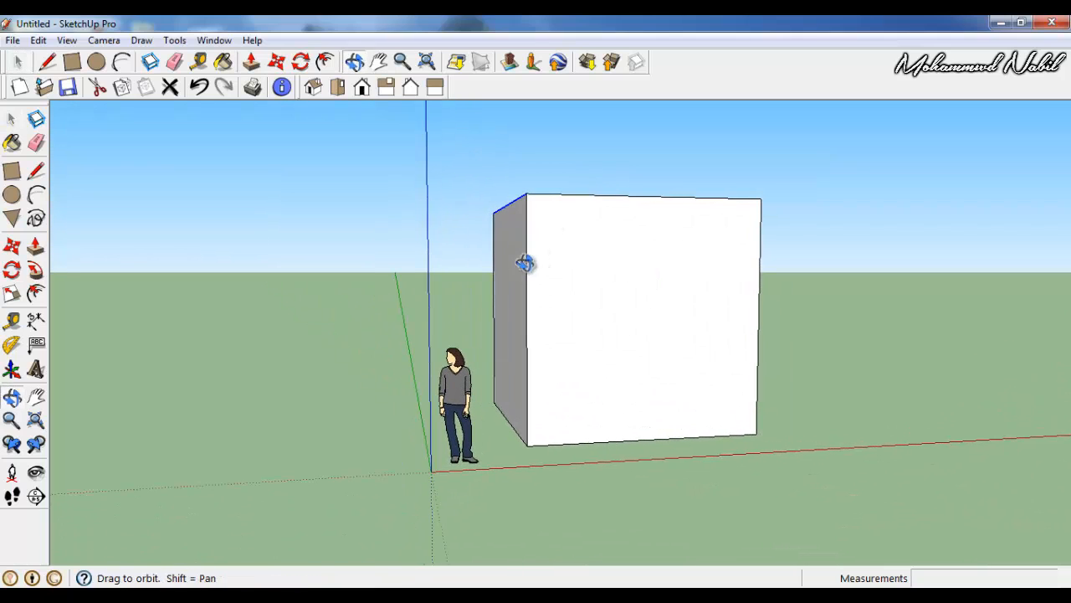
{"action": "left_click_drag", "start_coordinate": [469, 170], "coordinate": [584, 472]}
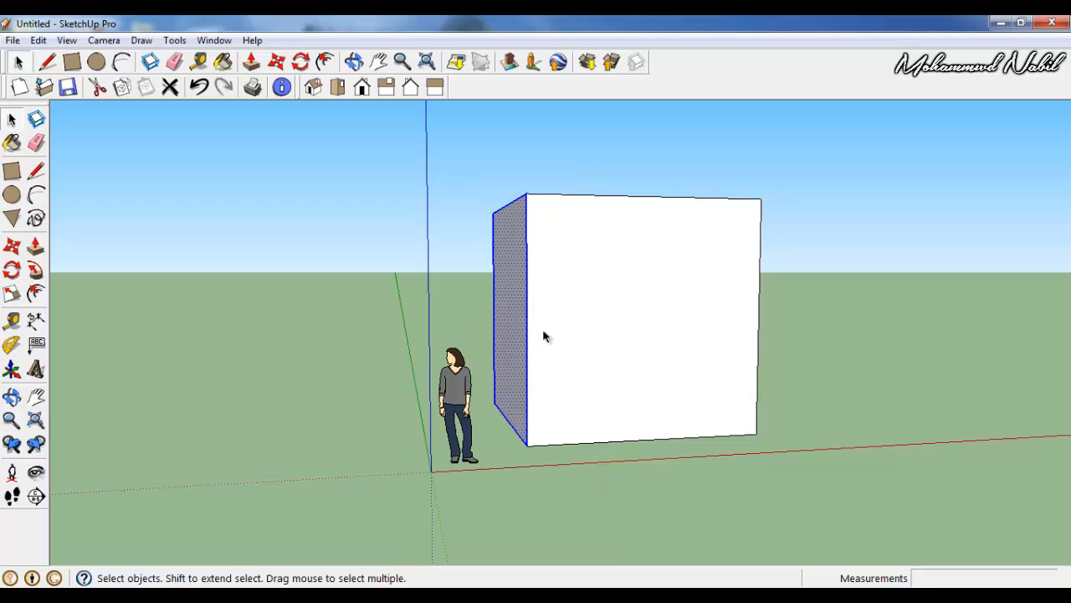
{"action": "middle_click_drag", "start_coordinate": [499, 237], "coordinate": [694, 373]}
{"action": "left_click", "coordinate": [658, 443]}
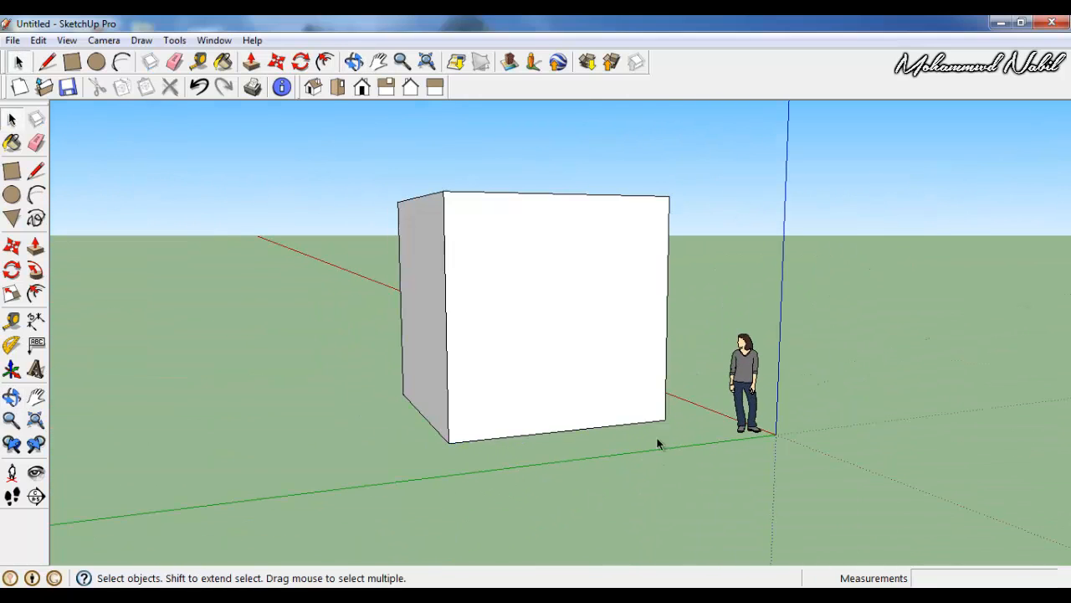
Step: Select the whole cube with all its connected edges and faces, and delete it
{"action": "middle_click_drag", "start_coordinate": [656, 436], "coordinate": [605, 401]}
{"action": "scroll", "coordinate": [469, 339], "scroll_direction": "down", "scroll_amount": 3}
{"action": "scroll", "coordinate": [650, 337], "scroll_direction": "up", "scroll_amount": 3}
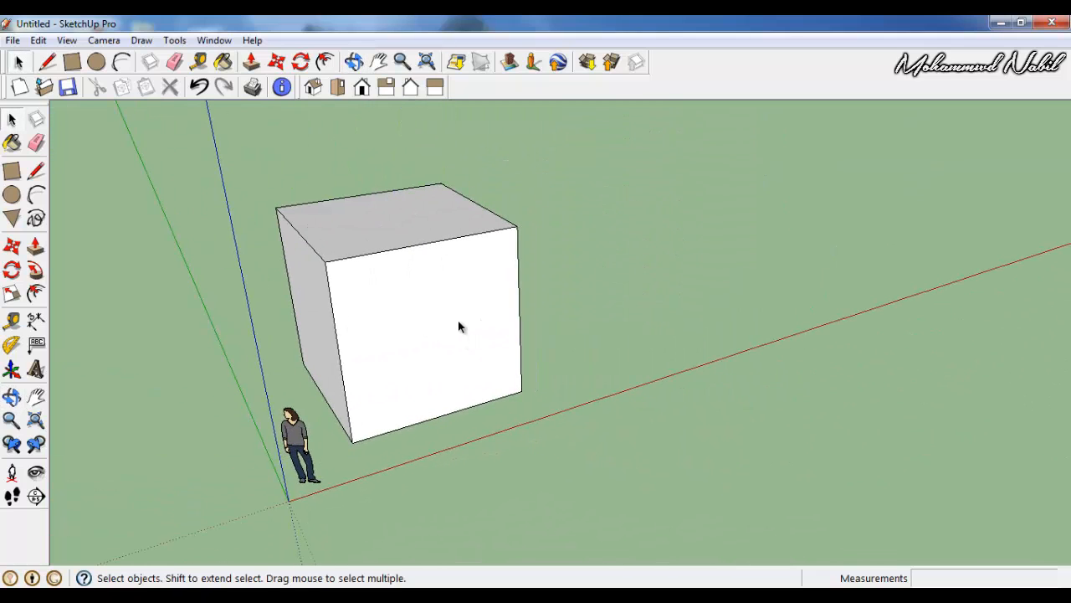
{"action": "left_click", "coordinate": [458, 322]}
{"action": "double_click", "coordinate": [459, 318]}
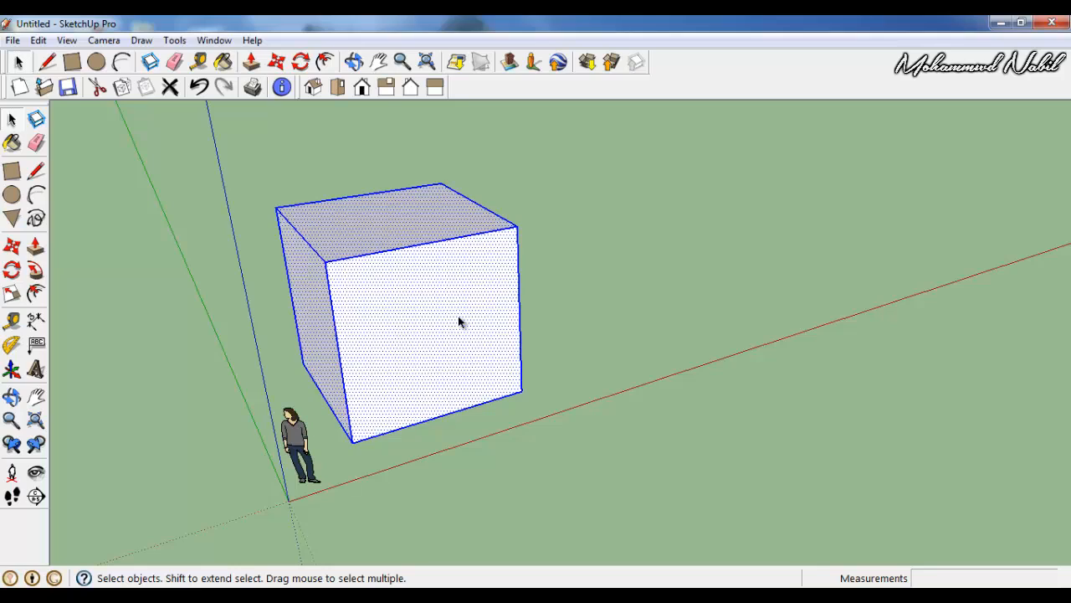
{"action": "key", "text": "Delete"}
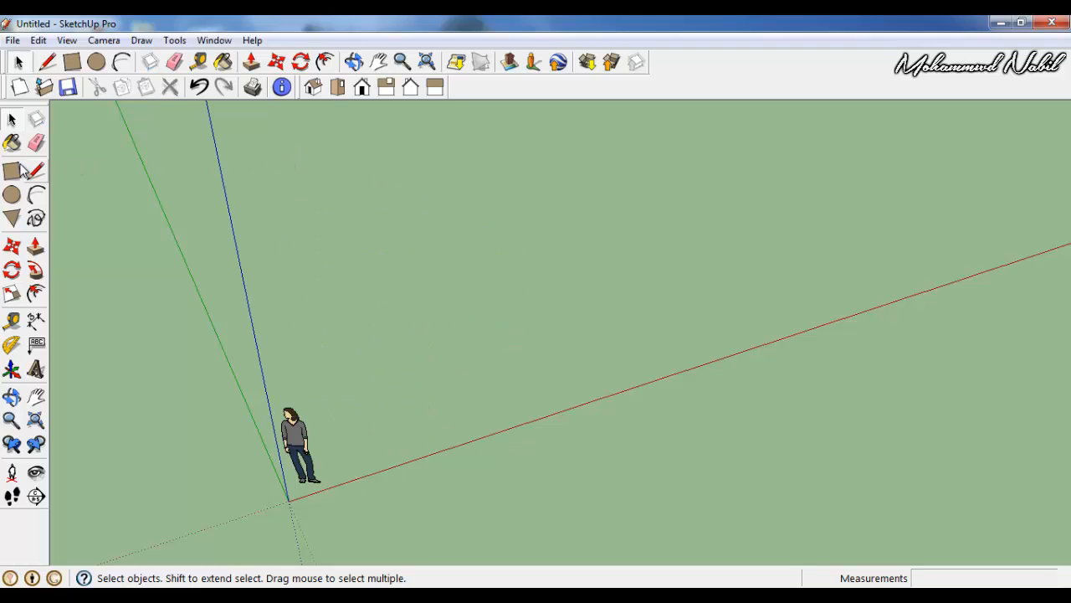
Step: Draw a 4 by 6 m rectangle flat on the ground beside the figure with the Rectangle tool
{"action": "middle_click_drag", "start_coordinate": [383, 306], "coordinate": [184, 281]}
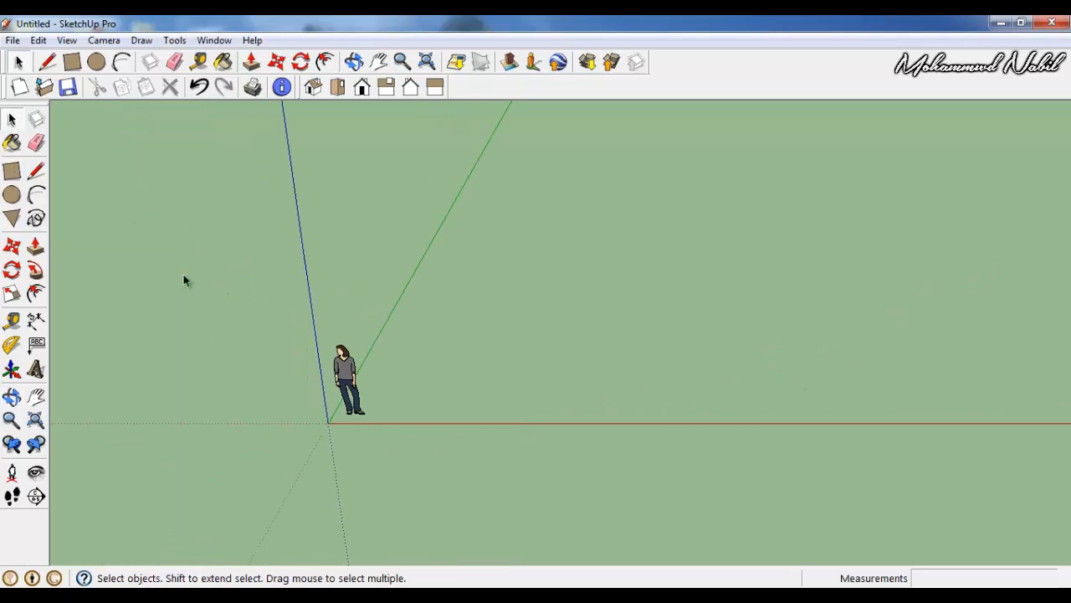
{"action": "left_click", "coordinate": [12, 171]}
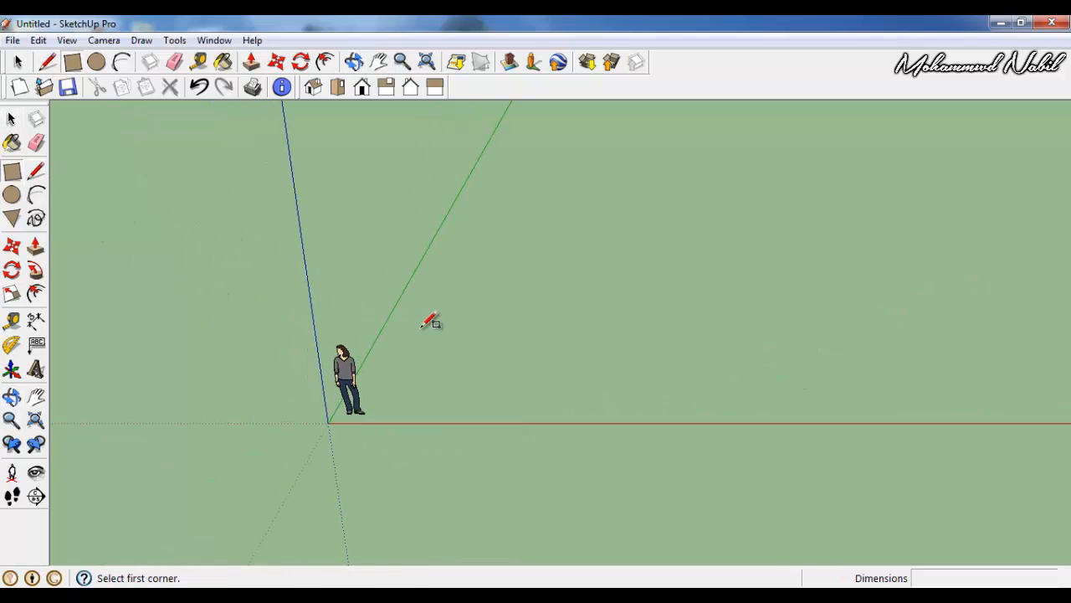
{"action": "key", "text": "l"}
{"action": "left_click", "coordinate": [13, 171]}
{"action": "left_click", "coordinate": [453, 385]}
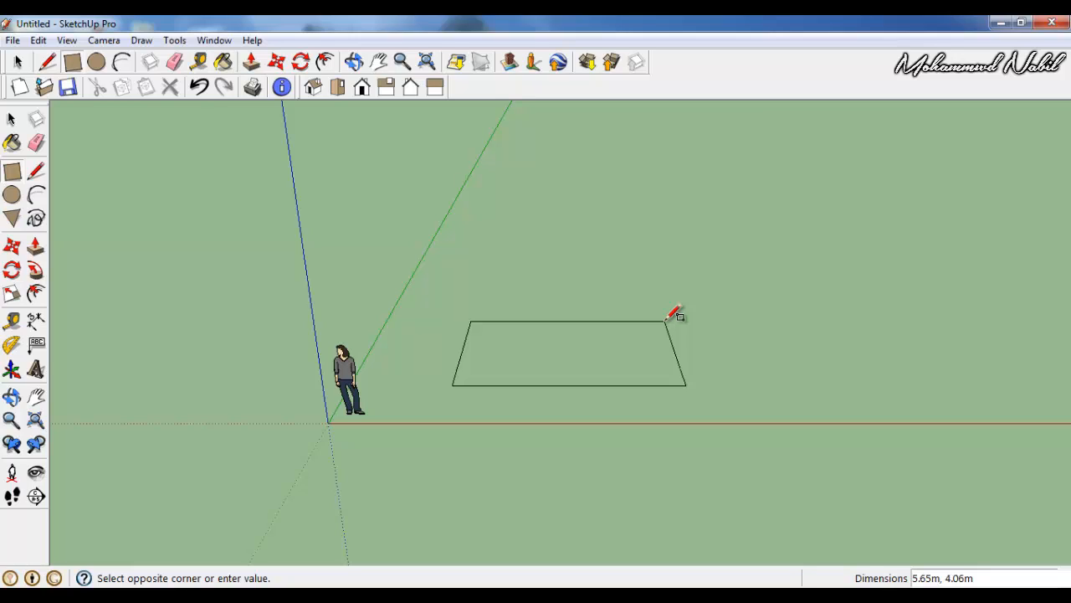
{"action": "type", "text": "4,6"}
{"action": "key", "text": "Return"}
Step: Draw an upright rectangle with dimensions 4,6 on the ground rectangle's short edge farthest from the red axis
{"action": "middle_click_drag", "start_coordinate": [530, 311], "coordinate": [538, 457]}
{"action": "middle_click_drag", "start_coordinate": [454, 395], "coordinate": [469, 376]}
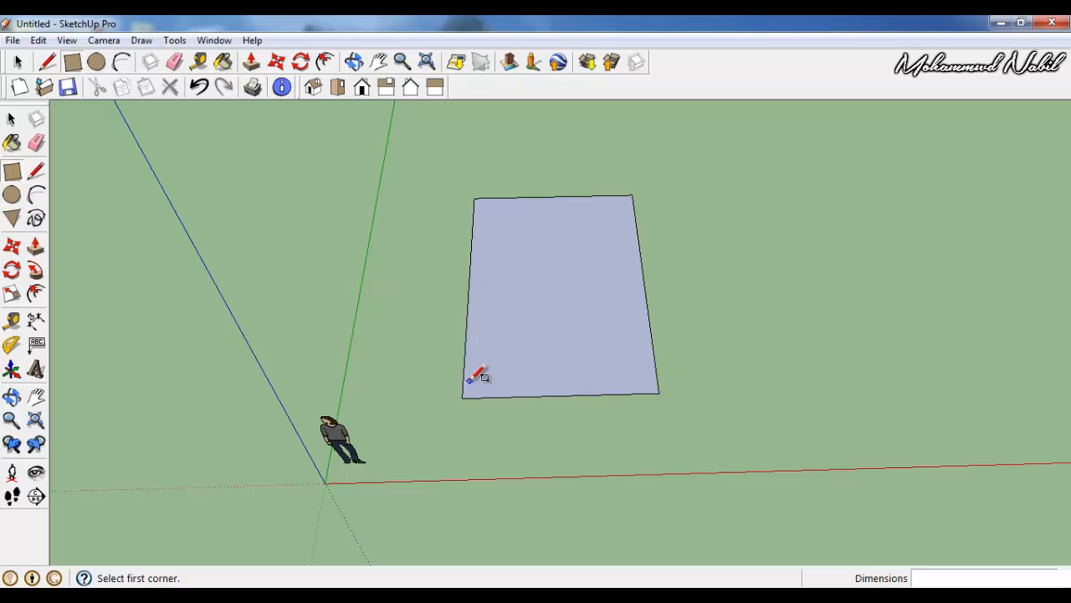
{"action": "middle_click_drag", "start_coordinate": [591, 235], "coordinate": [381, 256]}
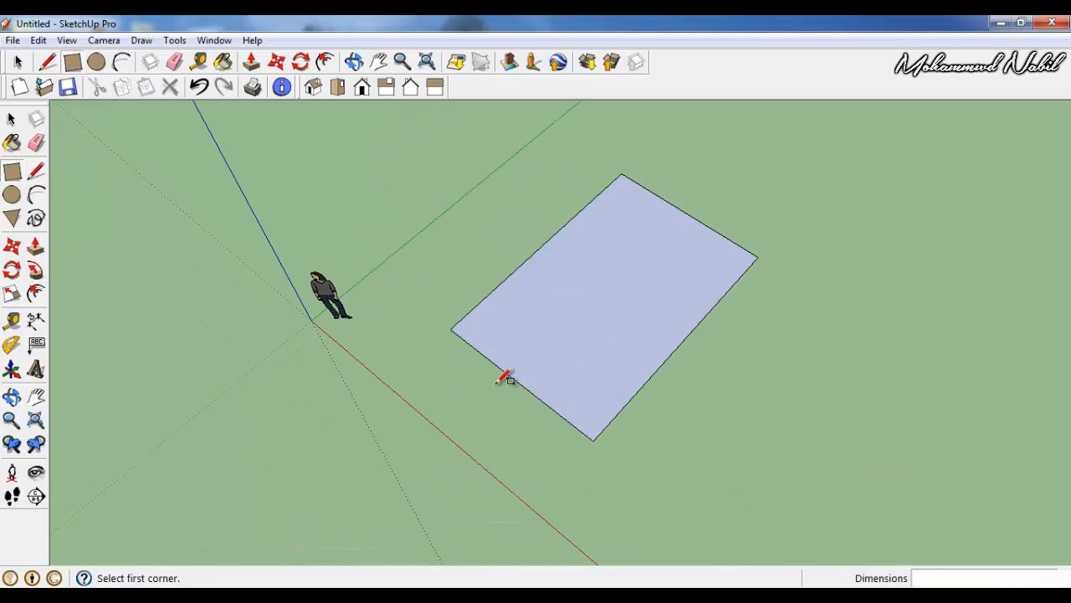
{"action": "middle_click_drag", "start_coordinate": [507, 376], "coordinate": [651, 303]}
{"action": "middle_click_drag", "start_coordinate": [612, 342], "coordinate": [540, 241]}
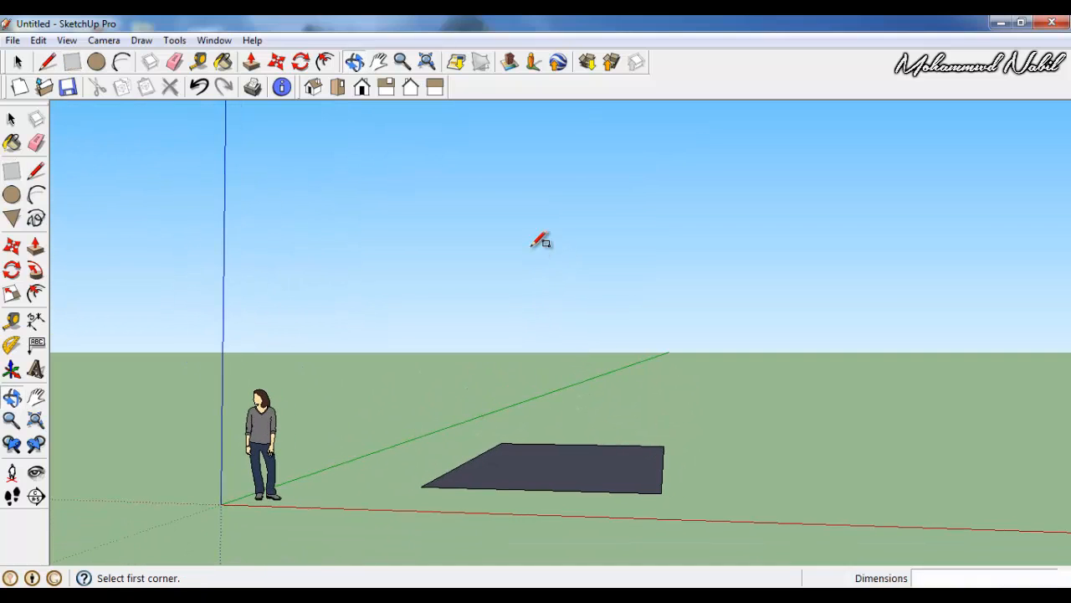
{"action": "left_click", "coordinate": [500, 443]}
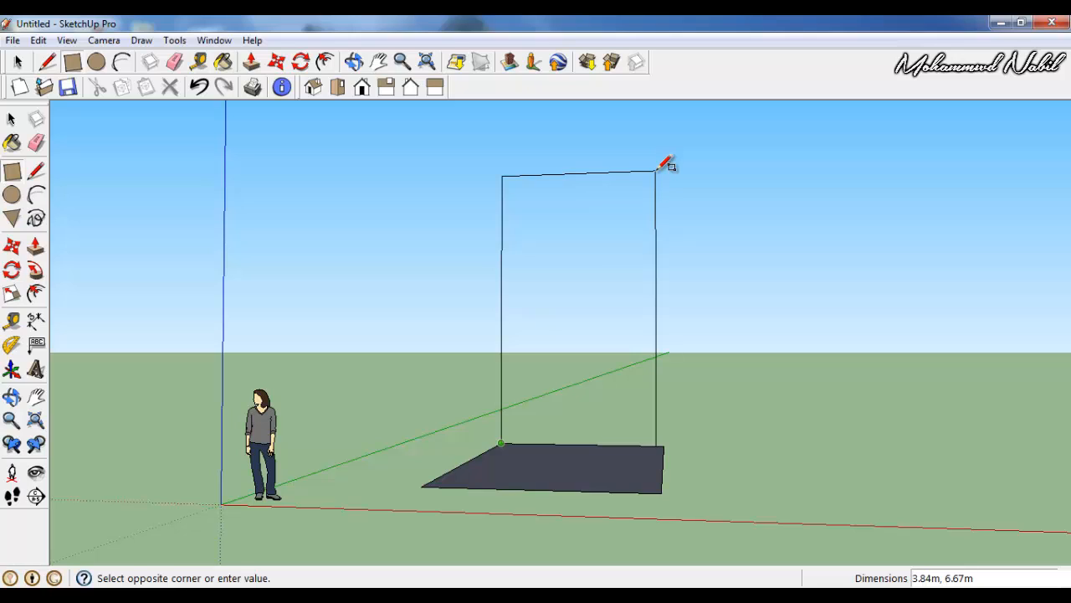
{"action": "type", "text": "4,6"}
{"action": "key", "text": "Return"}
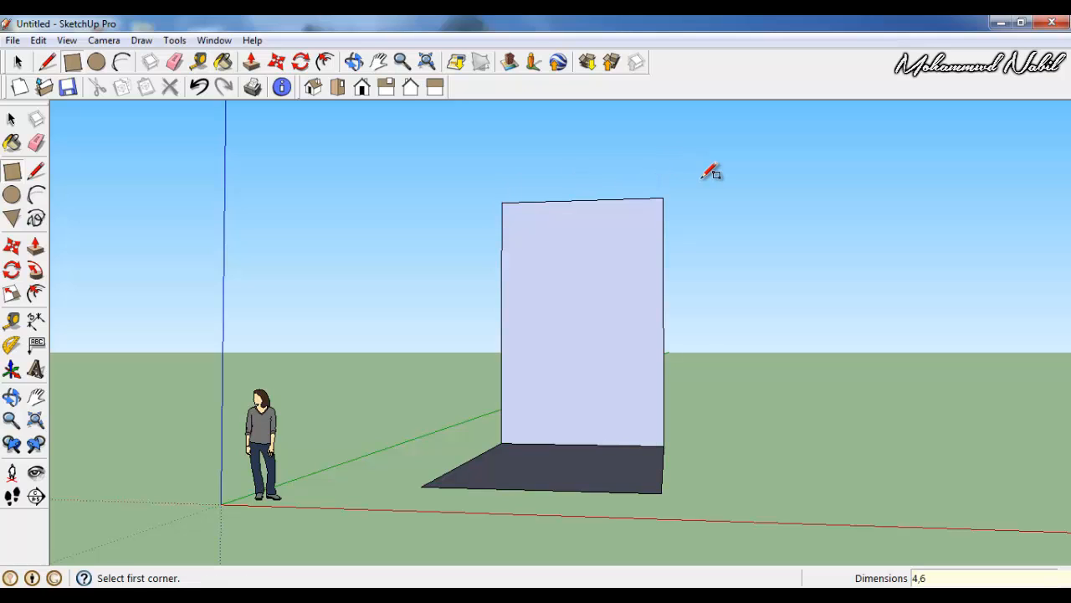
Step: Draw an upright 6 by 6 m rectangle along the base's long edge by the figure, ending at the first wall's upper corner
{"action": "middle_click_drag", "start_coordinate": [708, 178], "coordinate": [502, 246]}
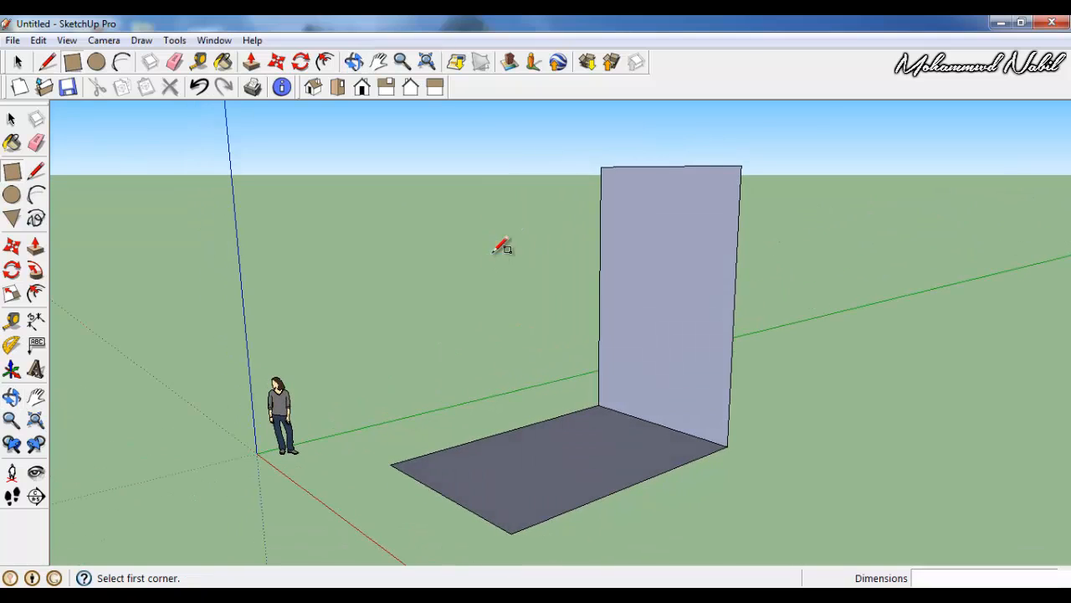
{"action": "left_click", "coordinate": [391, 463]}
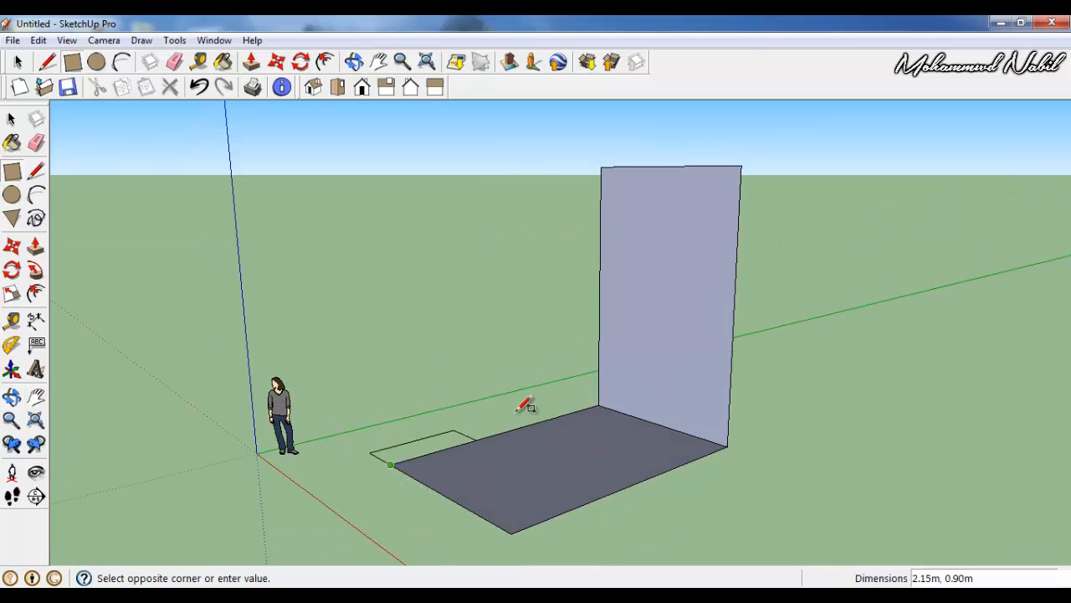
{"action": "middle_click_drag", "start_coordinate": [514, 411], "coordinate": [352, 462]}
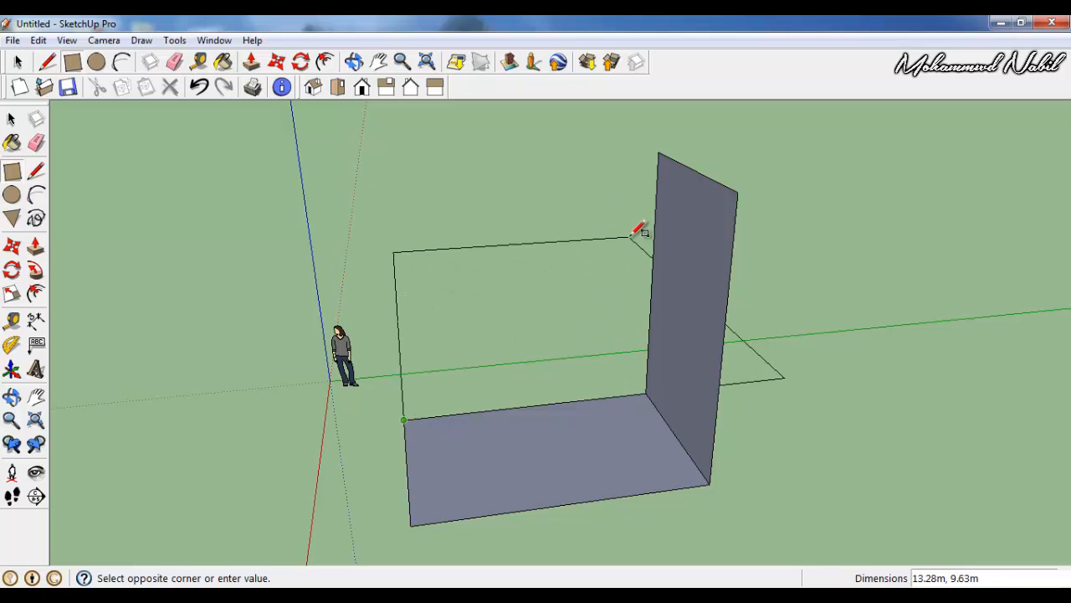
{"action": "middle_click_drag", "start_coordinate": [558, 210], "coordinate": [547, 296]}
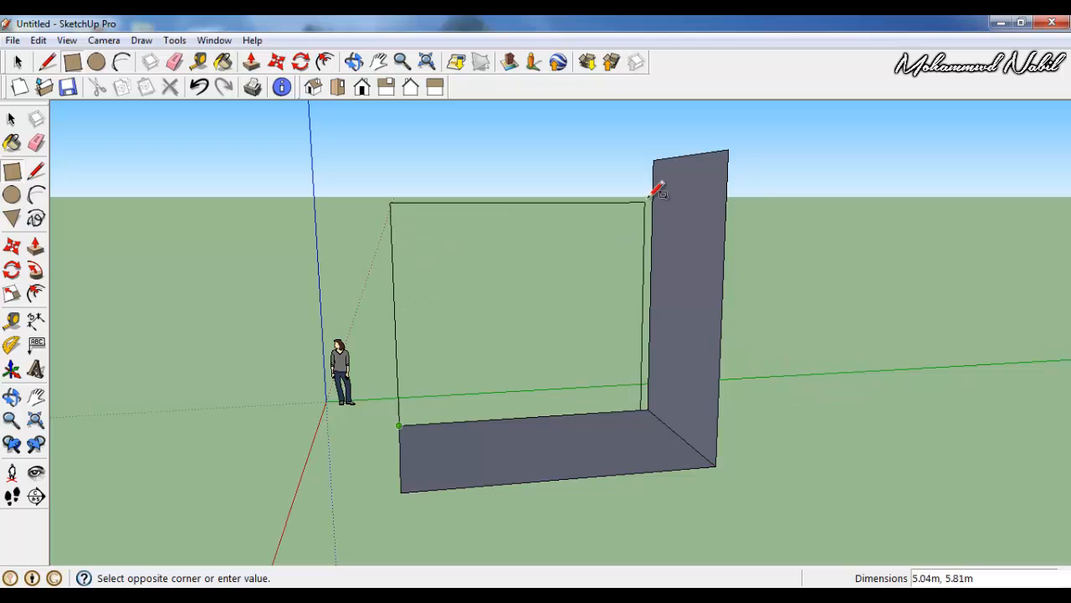
{"action": "left_click", "coordinate": [656, 160]}
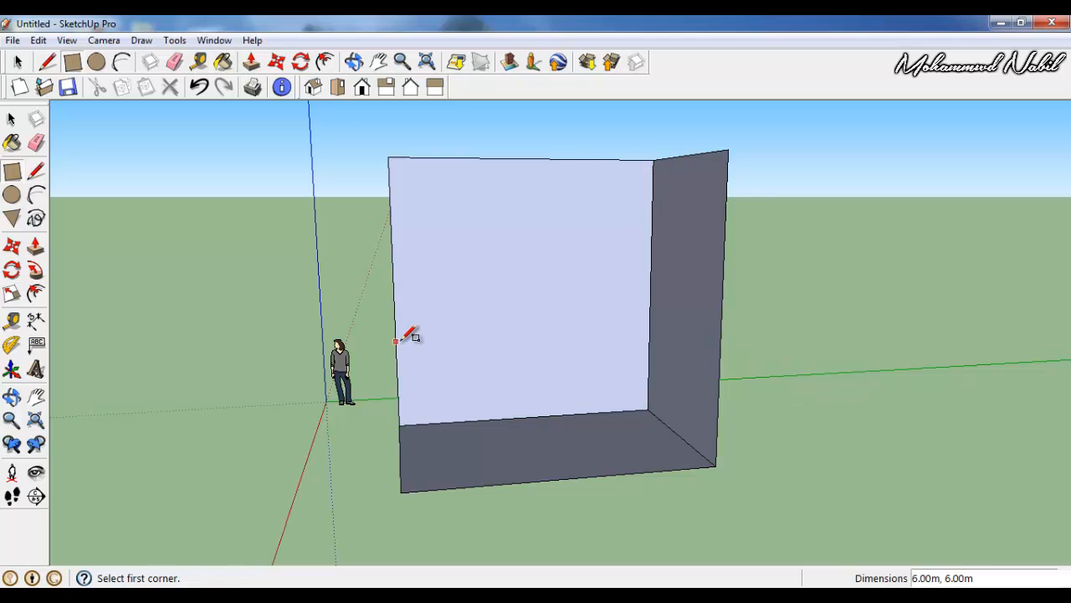
Step: Draw the upright rectangle over the base's short edge near the red axis, from the long wall's upper corner to the base's free corner
{"action": "middle_click_drag", "start_coordinate": [407, 268], "coordinate": [786, 330]}
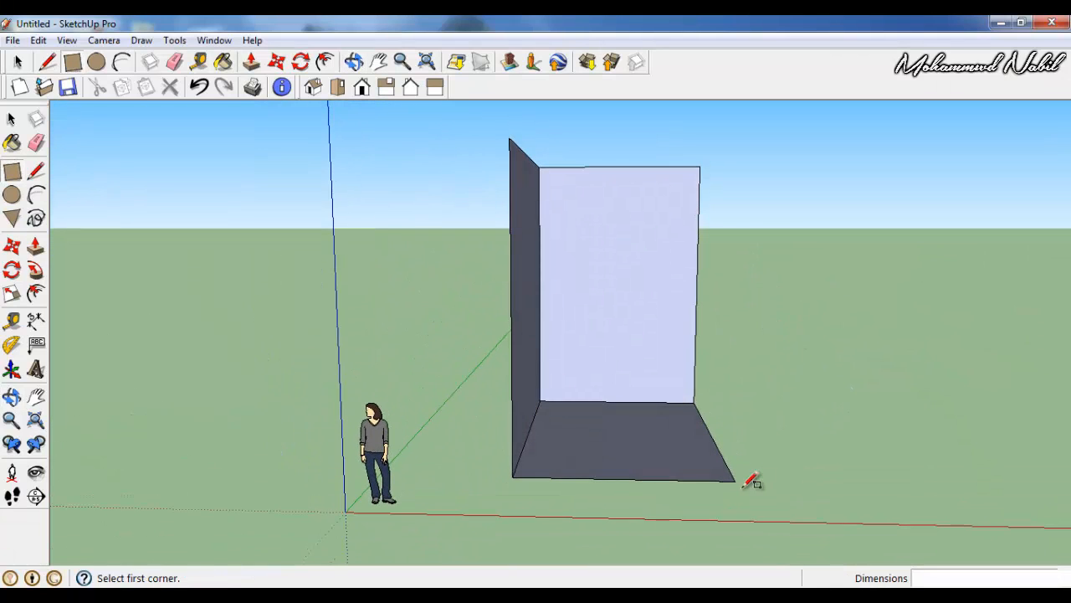
{"action": "left_click", "coordinate": [735, 481]}
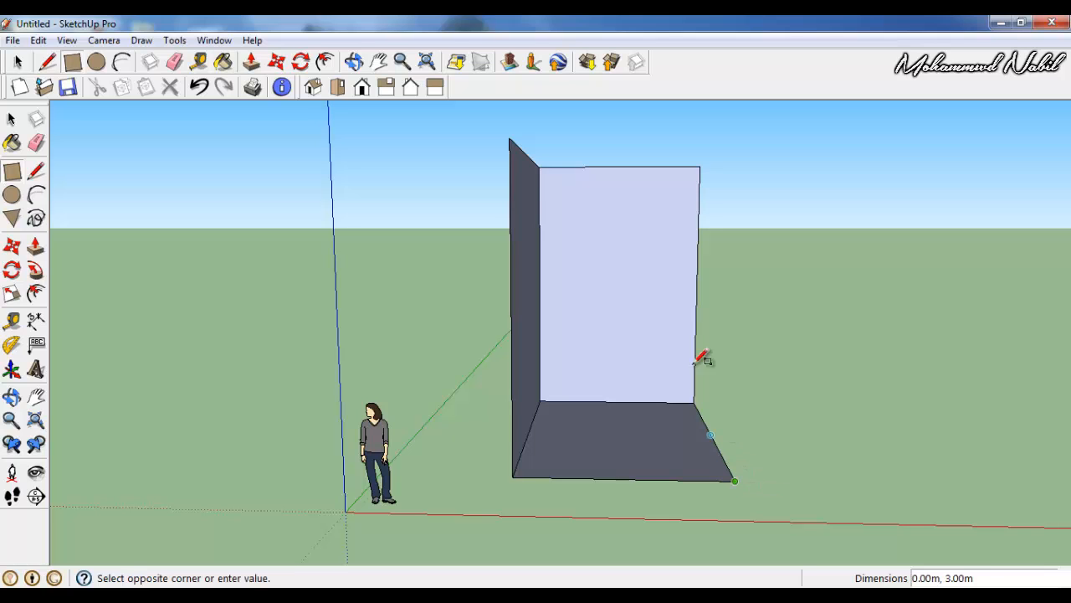
{"action": "key", "text": "Escape"}
{"action": "left_click", "coordinate": [509, 138]}
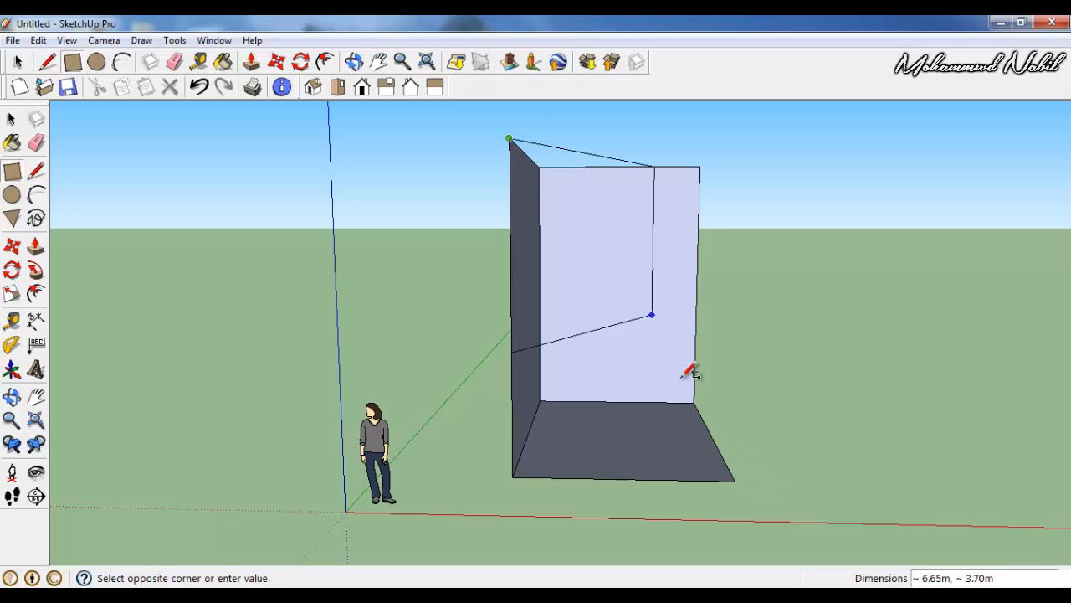
{"action": "left_click", "coordinate": [736, 479]}
Step: Close the open long side of the box with a 6 by 6 m rectangle between its diagonally opposite corners
{"action": "middle_click_drag", "start_coordinate": [916, 316], "coordinate": [444, 297]}
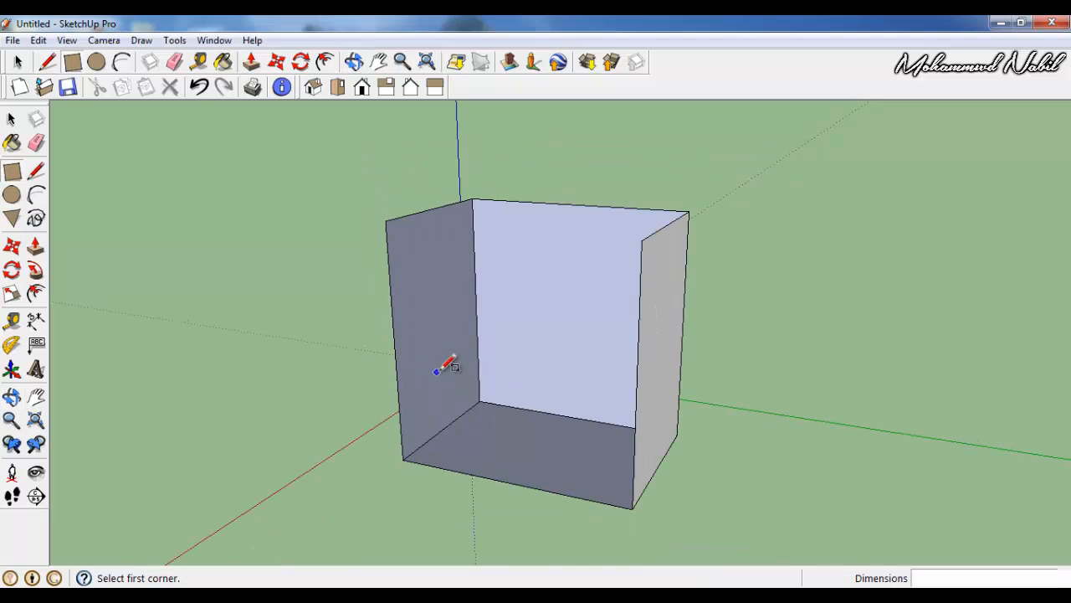
{"action": "left_click", "coordinate": [384, 221]}
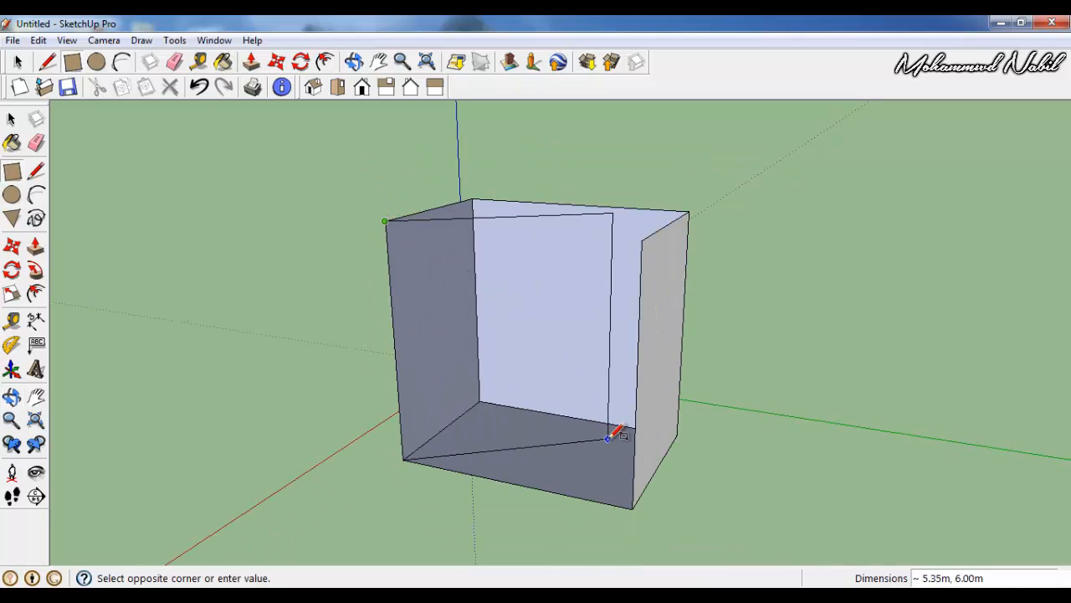
{"action": "middle_click_drag", "start_coordinate": [634, 376], "coordinate": [688, 320]}
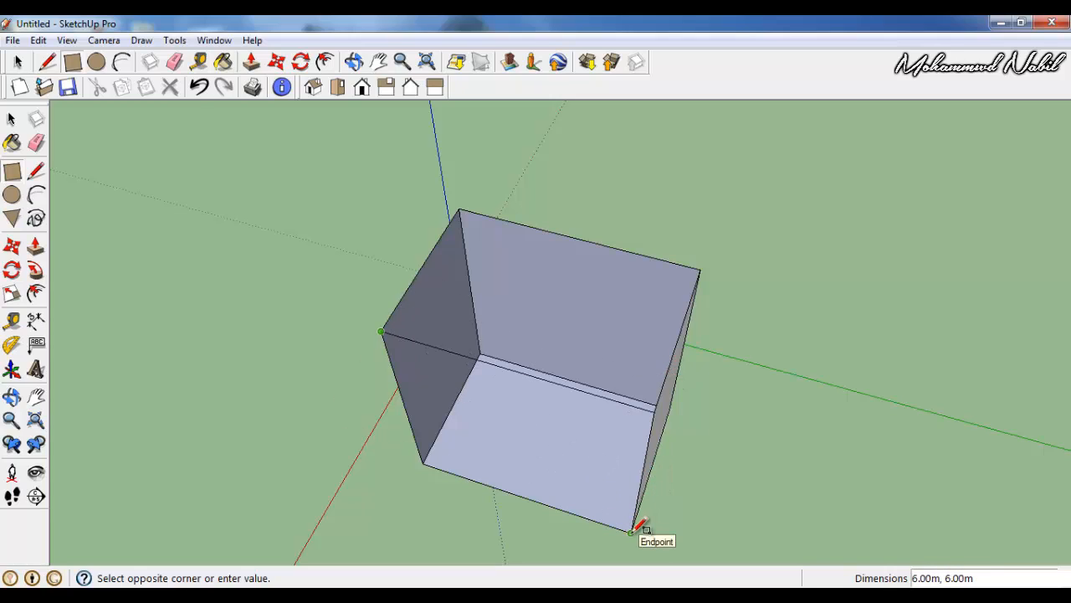
{"action": "left_click", "coordinate": [633, 530]}
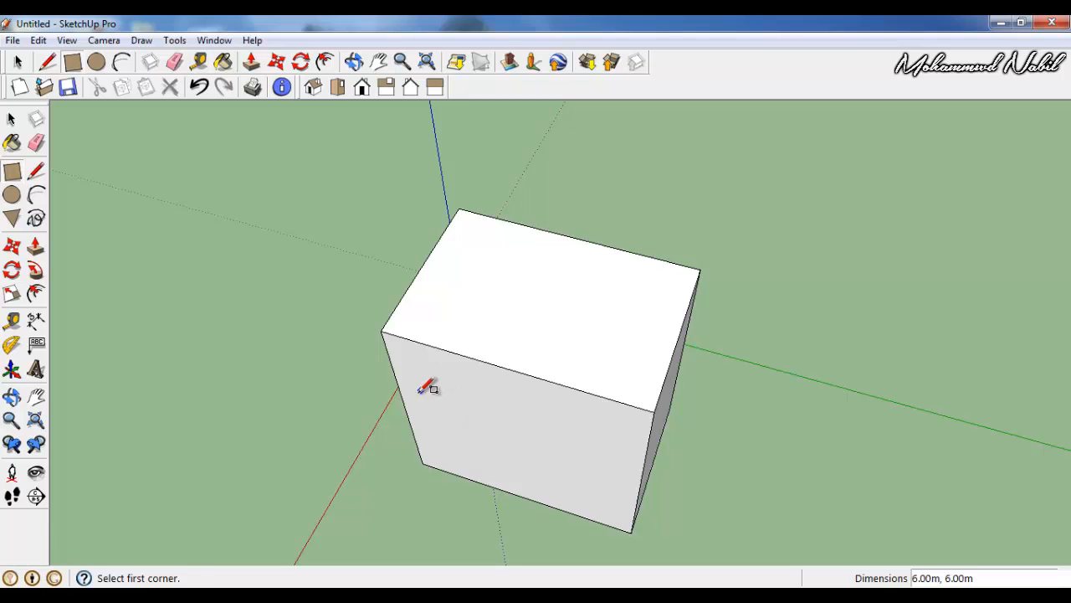
Step: Select the box with a crossing window, and replace the selection with only its long side face away from the figure
{"action": "middle_click_drag", "start_coordinate": [431, 315], "coordinate": [612, 301]}
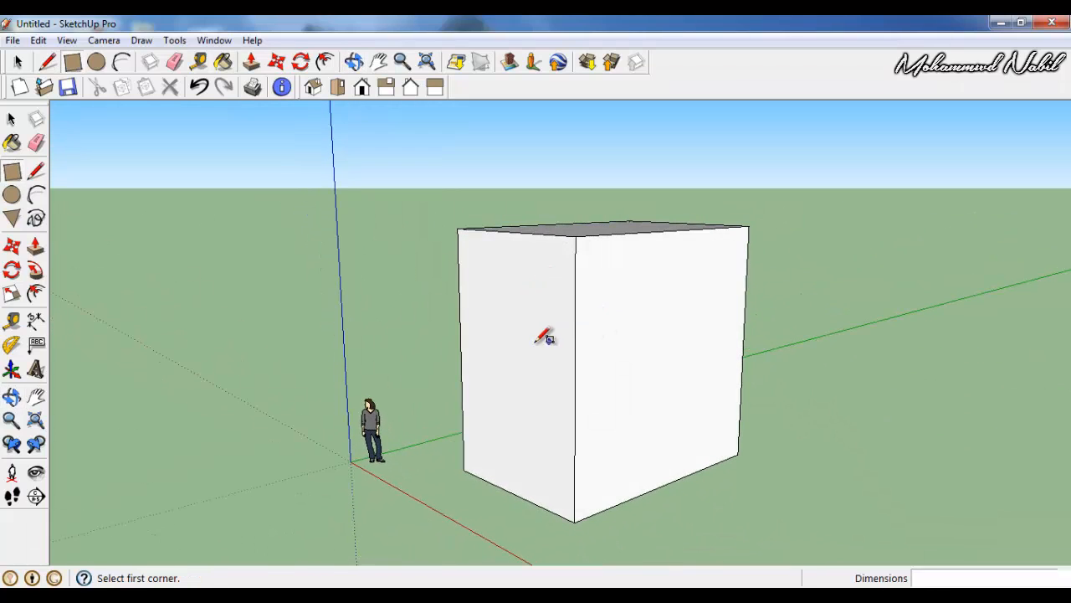
{"action": "middle_click_drag", "start_coordinate": [562, 359], "coordinate": [383, 263]}
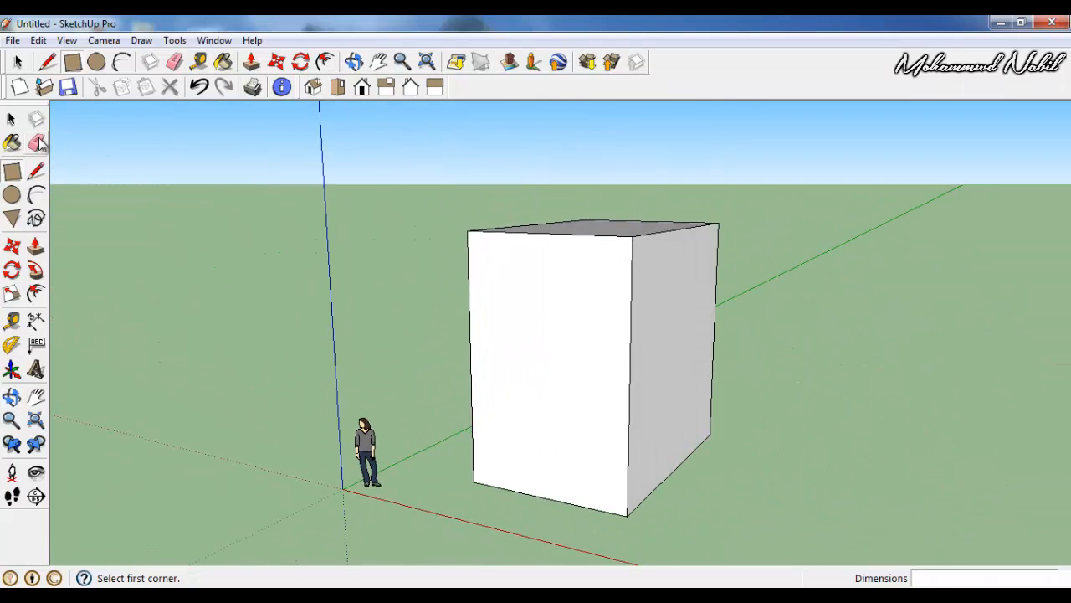
{"action": "key", "text": "space"}
{"action": "middle_click_drag", "start_coordinate": [663, 371], "coordinate": [612, 374]}
{"action": "left_click_drag", "start_coordinate": [810, 155], "coordinate": [490, 512]}
{"action": "left_click", "coordinate": [597, 466]}
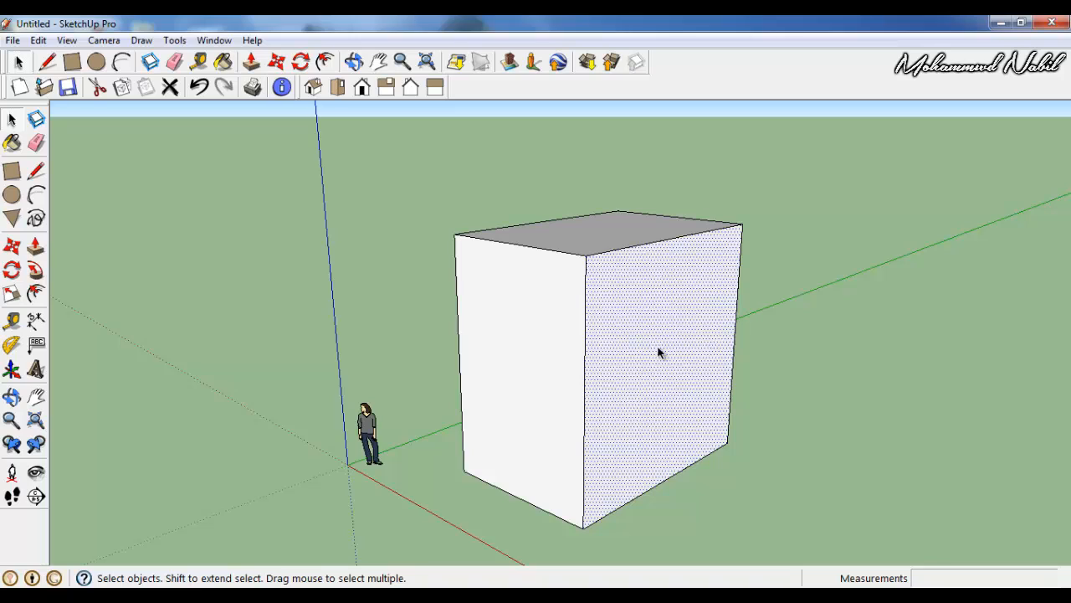